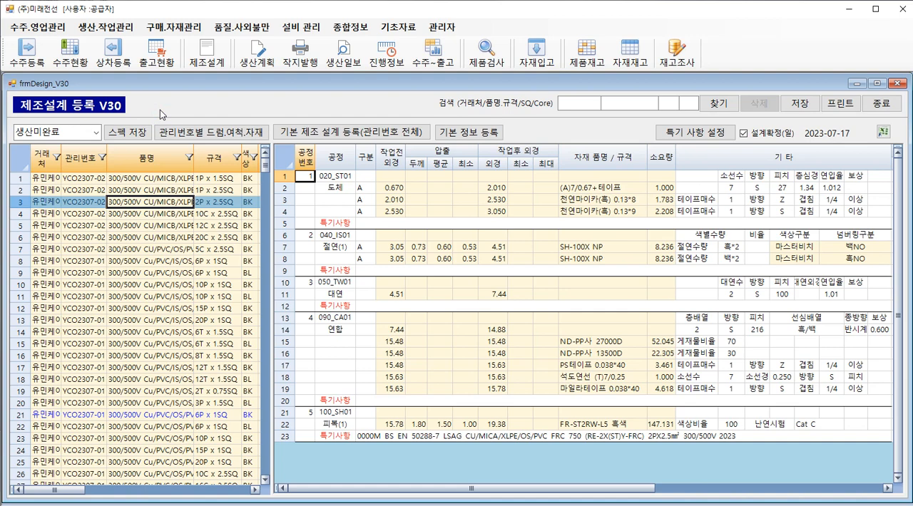
Open the basic product registration (제품 등록), search customer "di", and show the details of product 6PX1.0SQ.
{"action": "left_click", "coordinate": [395, 27]}
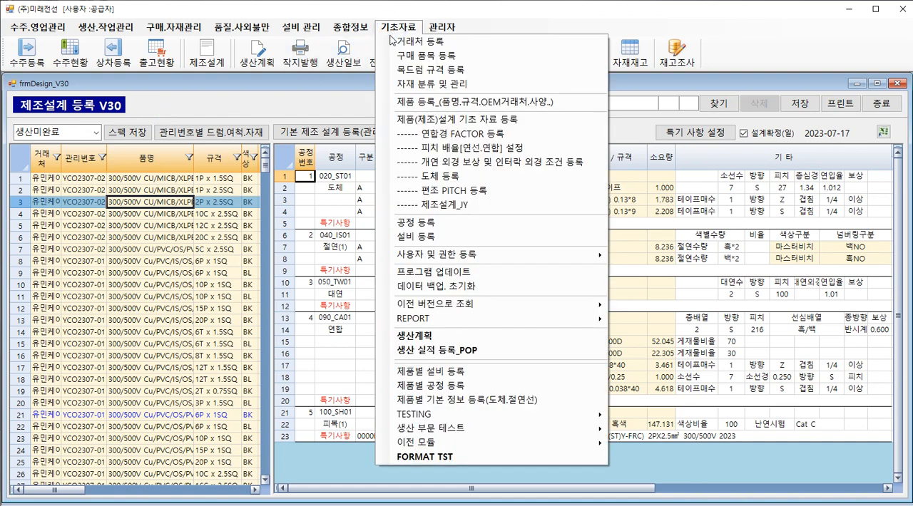
{"action": "left_click", "coordinate": [406, 102]}
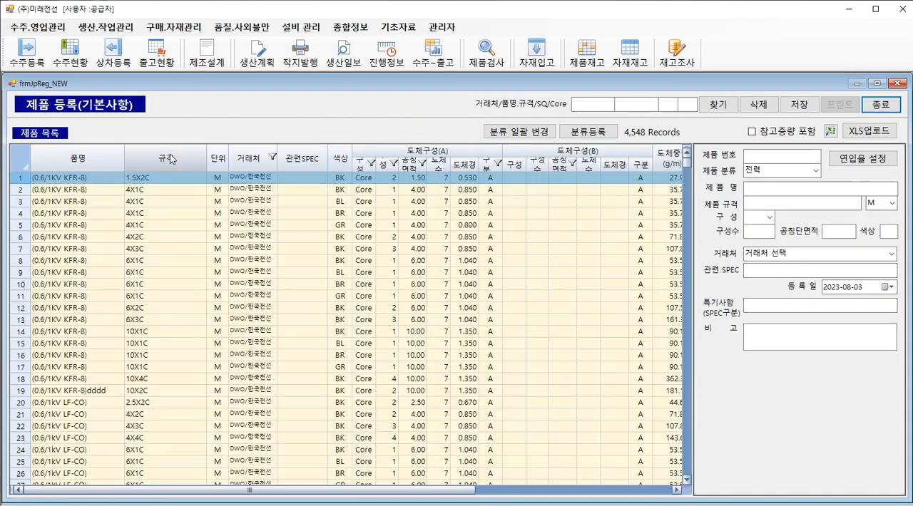
{"action": "left_click", "coordinate": [594, 106]}
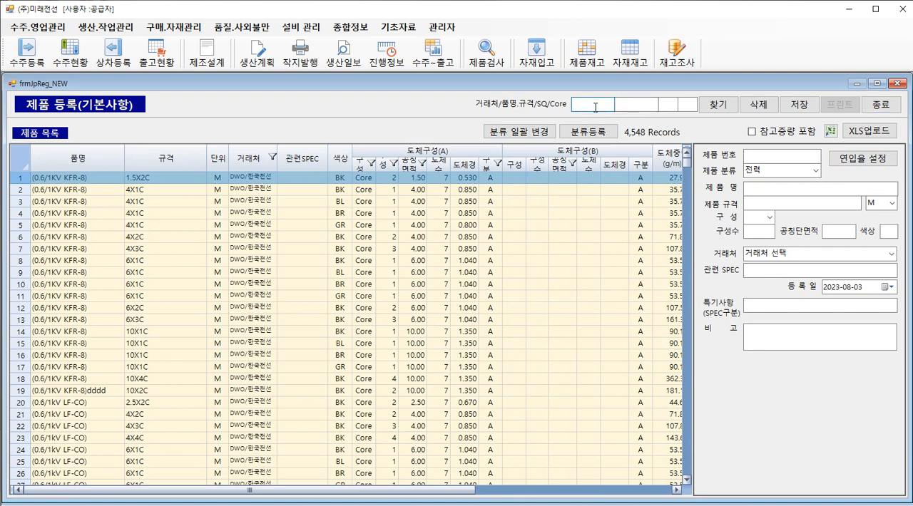
{"action": "type", "text": "di"}
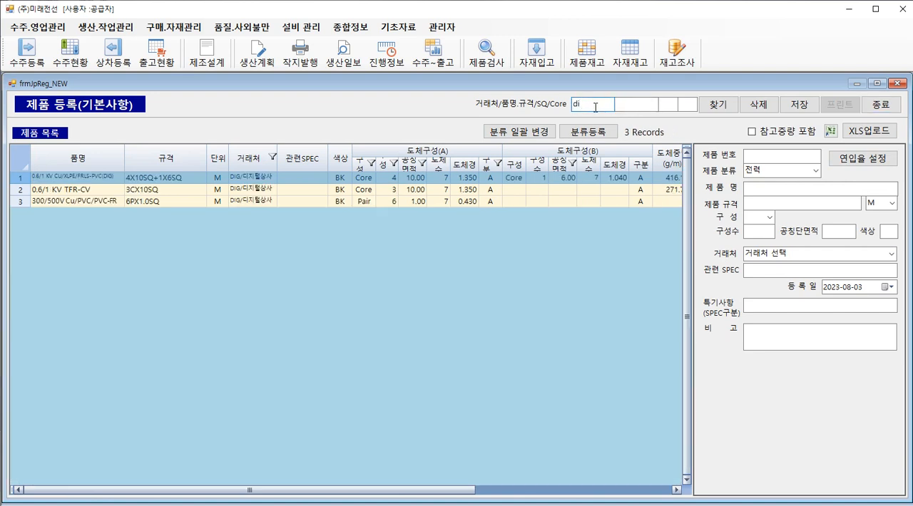
{"action": "left_click", "coordinate": [176, 202]}
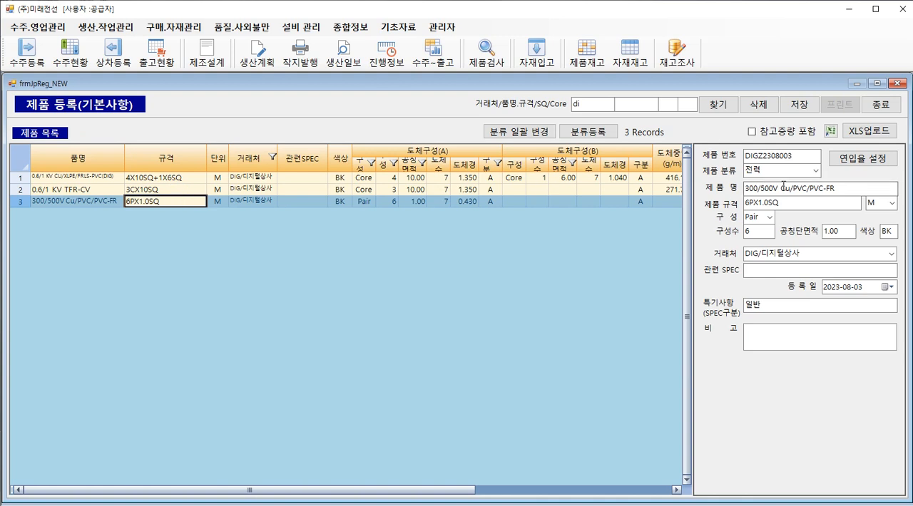
Examine the product's name, specification, configuration count and nominal cross-section, and close the product registration form.
{"action": "left_click_drag", "start_coordinate": [781, 188], "coordinate": [797, 187]}
{"action": "left_click", "coordinate": [796, 187]}
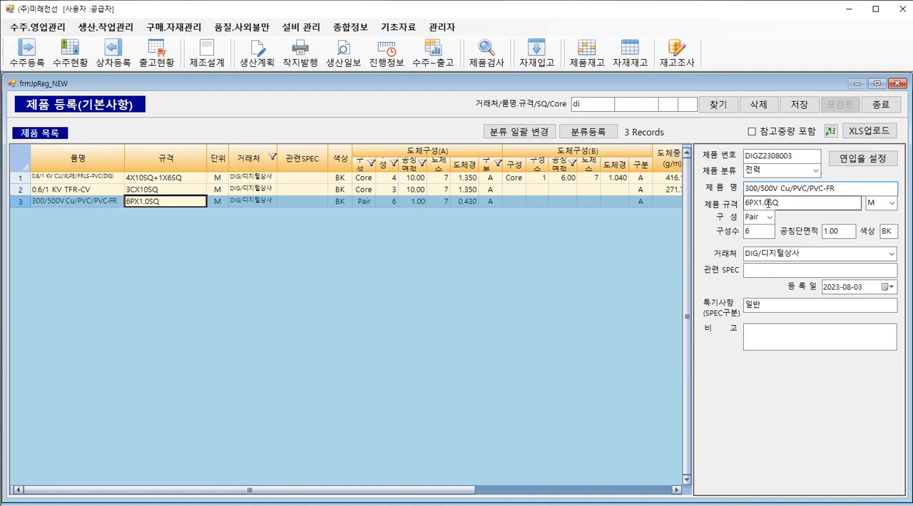
{"action": "left_click_drag", "start_coordinate": [744, 203], "coordinate": [763, 204]}
{"action": "left_click", "coordinate": [732, 218]}
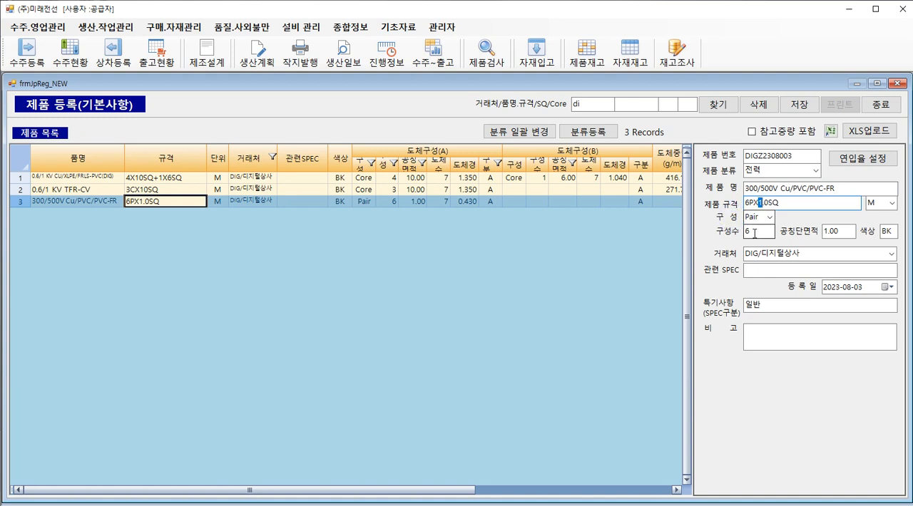
{"action": "left_click", "coordinate": [754, 233]}
{"action": "double_click", "coordinate": [754, 233]}
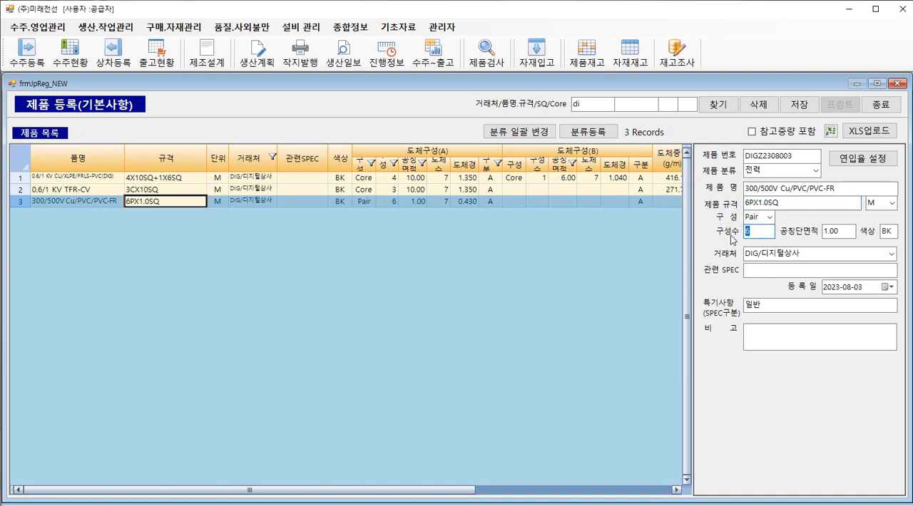
{"action": "left_click", "coordinate": [812, 235]}
{"action": "double_click", "coordinate": [839, 231]}
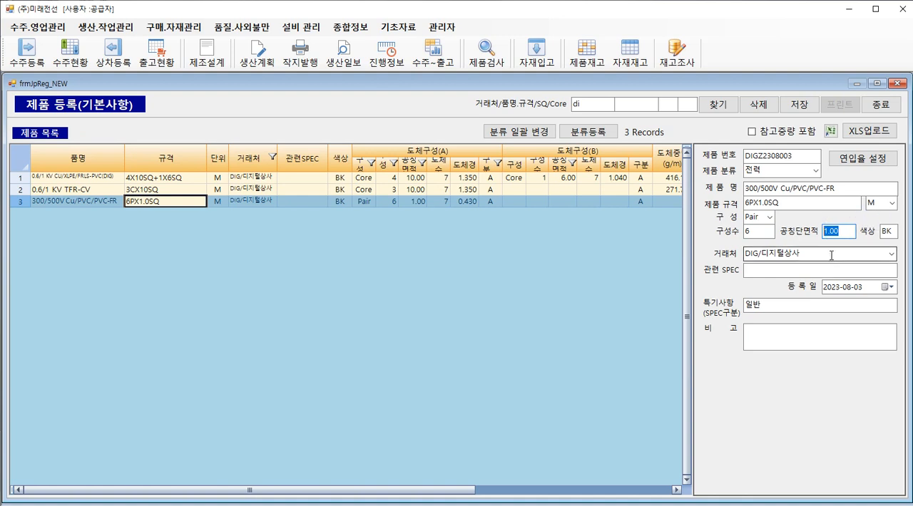
{"action": "left_click", "coordinate": [718, 222]}
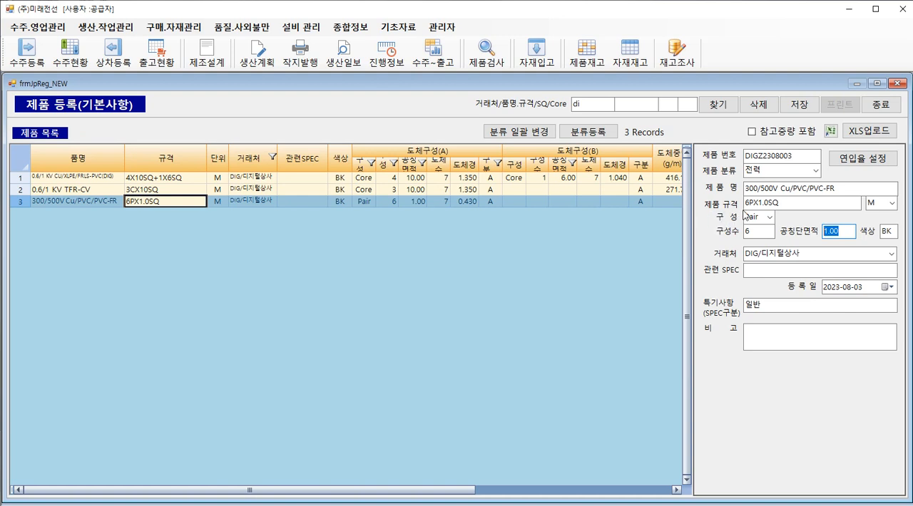
{"action": "left_click_drag", "start_coordinate": [757, 204], "coordinate": [739, 205]}
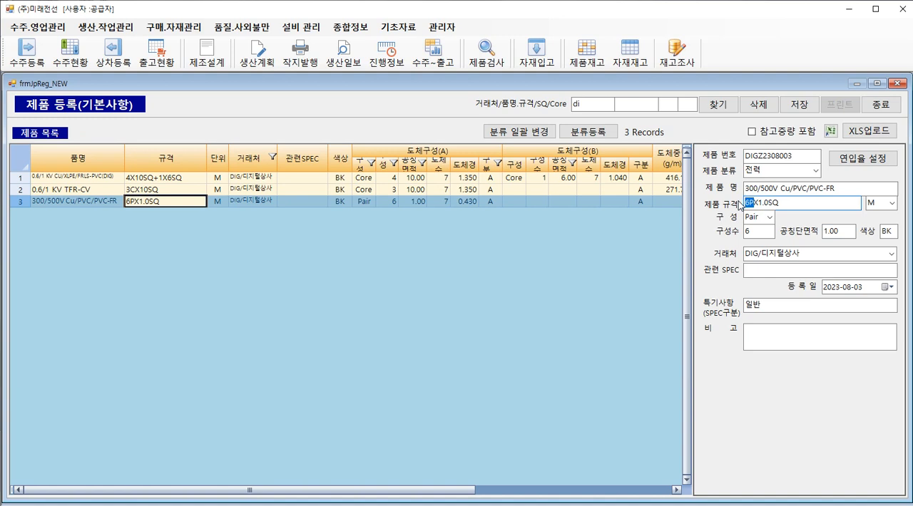
{"action": "left_click_drag", "start_coordinate": [757, 233], "coordinate": [707, 229]}
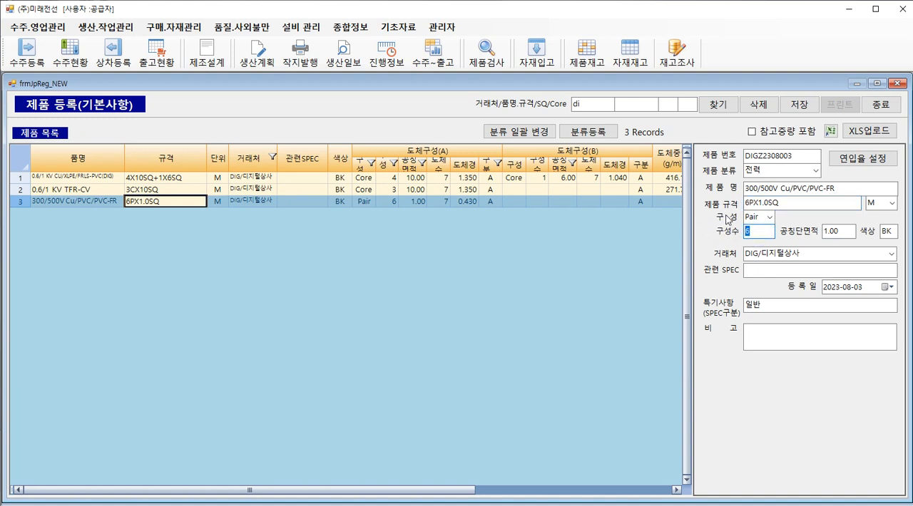
{"action": "left_click_drag", "start_coordinate": [754, 203], "coordinate": [738, 235]}
{"action": "left_click", "coordinate": [752, 229]}
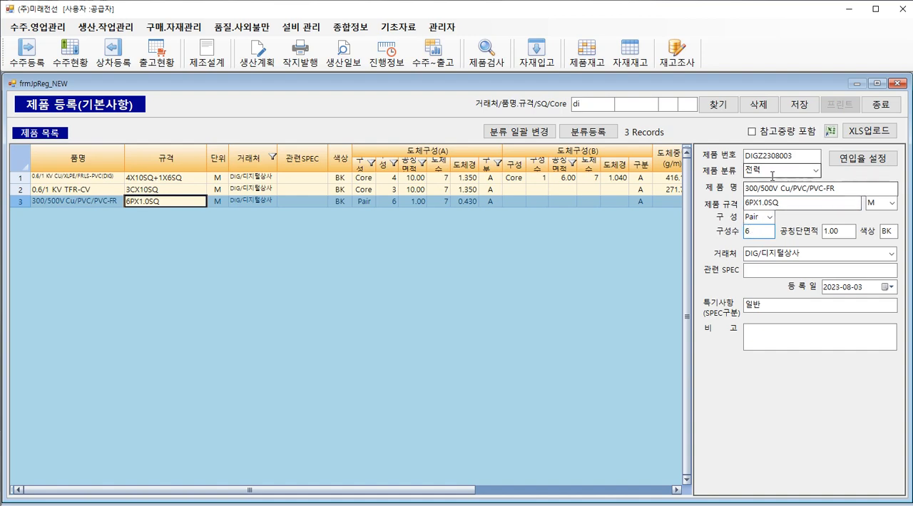
{"action": "left_click", "coordinate": [896, 84]}
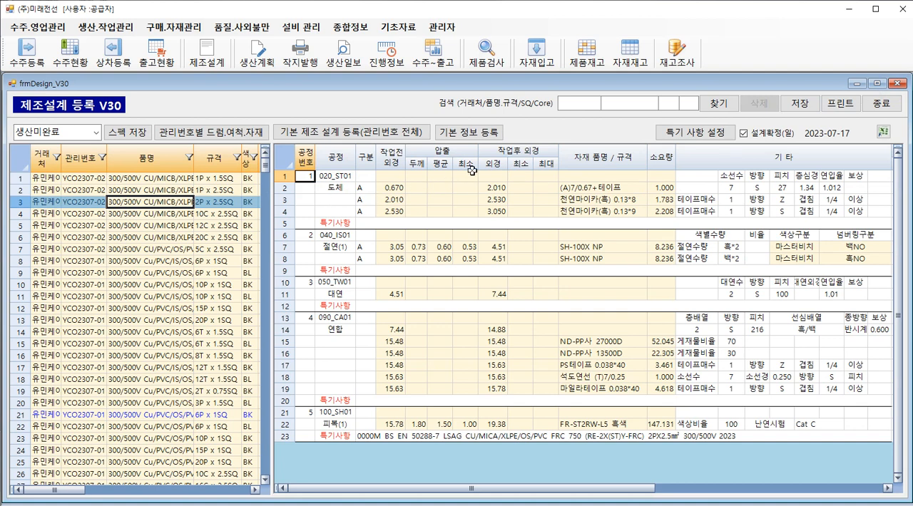
Search customer "dig" in the manufacturing design form using the 제품목록 list and show the 6PX1.0SQ design.
{"action": "left_click", "coordinate": [572, 105]}
{"action": "left_click", "coordinate": [96, 134]}
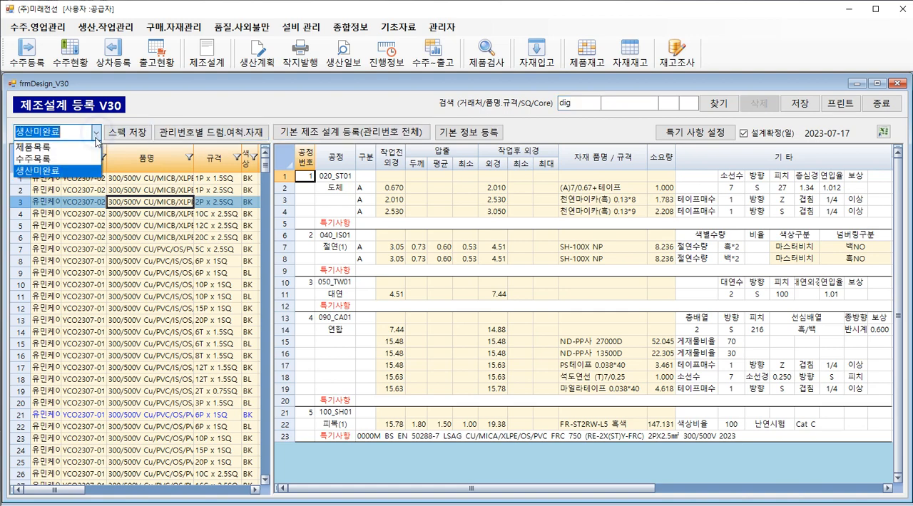
{"action": "left_click", "coordinate": [85, 149]}
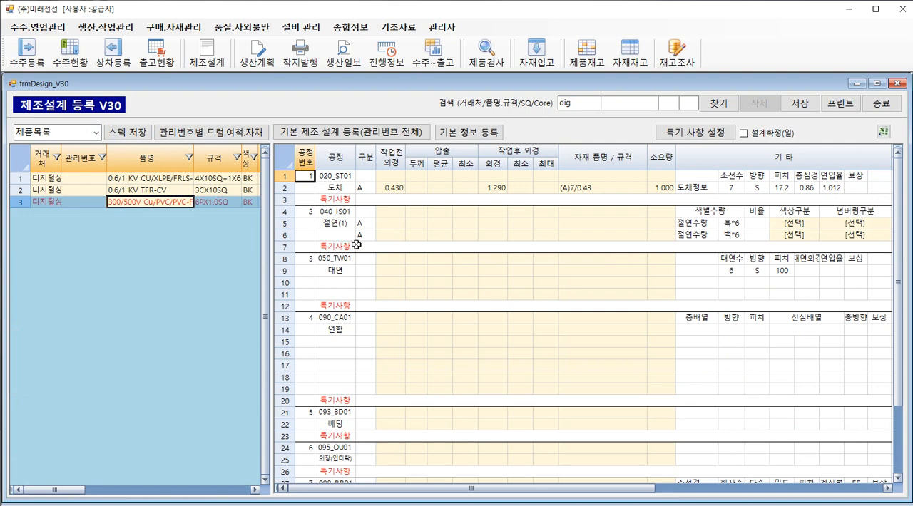
Examine the design's process column and the conductor row's strand diameter, finished diameter, material, pitch and take-up rate.
{"action": "left_click", "coordinate": [340, 161]}
{"action": "left_click", "coordinate": [334, 178]}
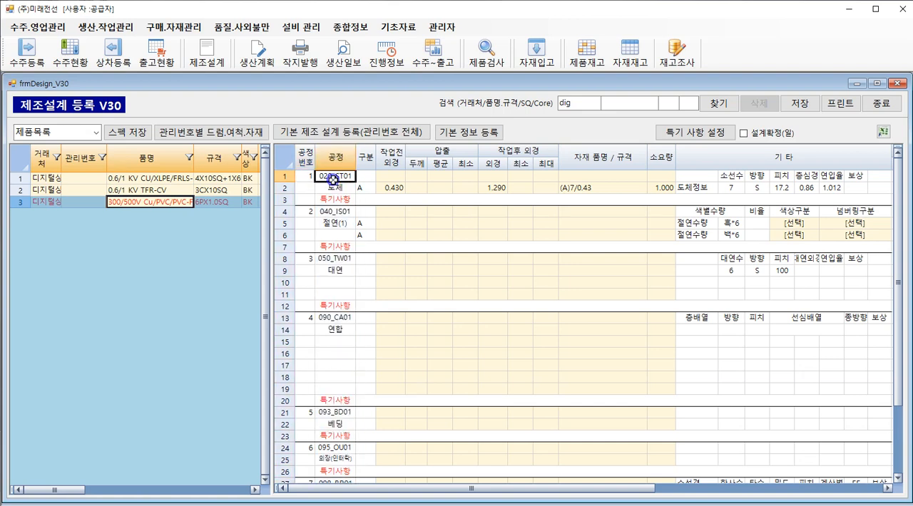
{"action": "left_click", "coordinate": [335, 225]}
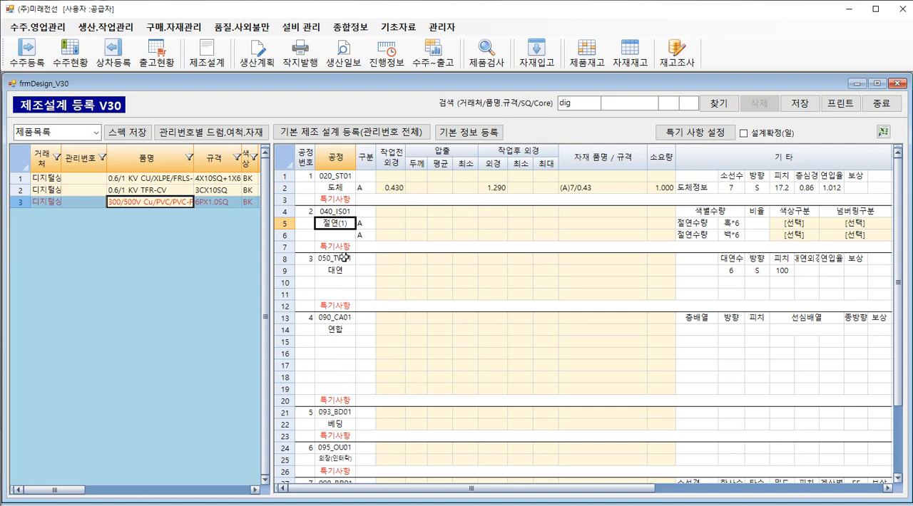
{"action": "left_click", "coordinate": [343, 177]}
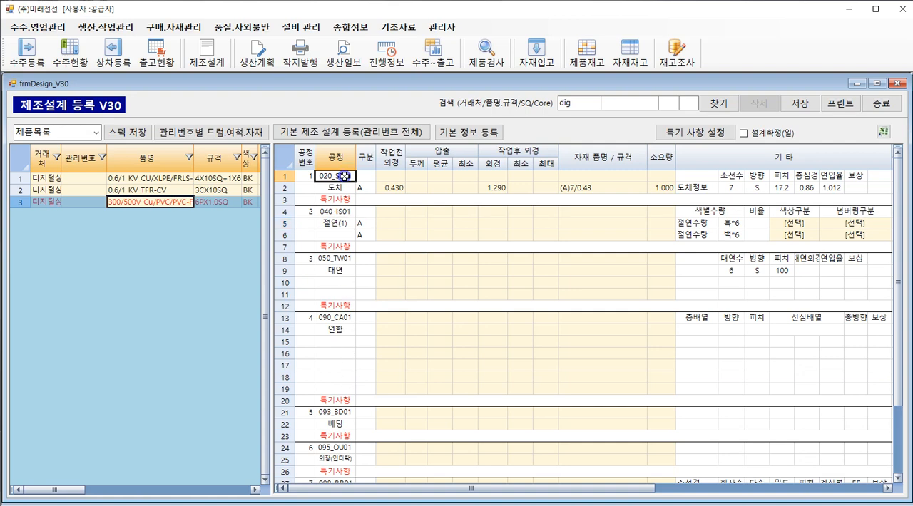
{"action": "left_click", "coordinate": [392, 190]}
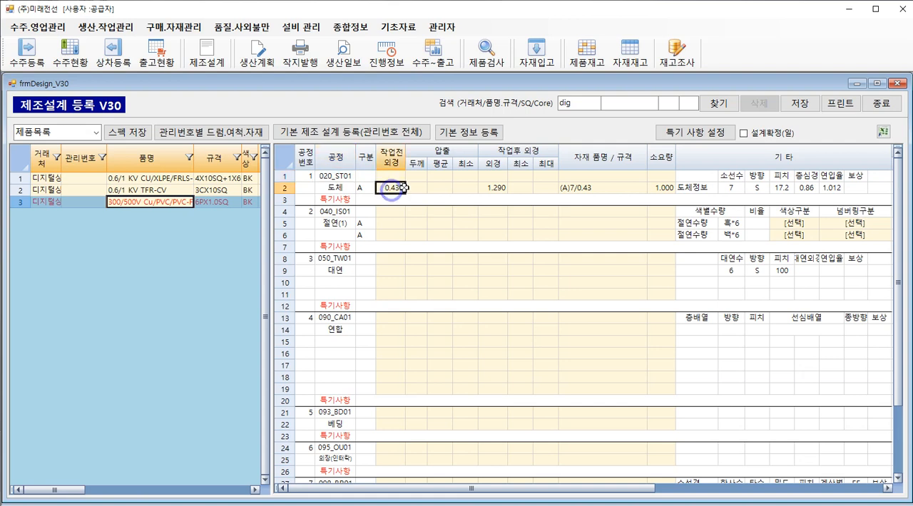
{"action": "left_click", "coordinate": [565, 188]}
{"action": "left_click", "coordinate": [497, 186]}
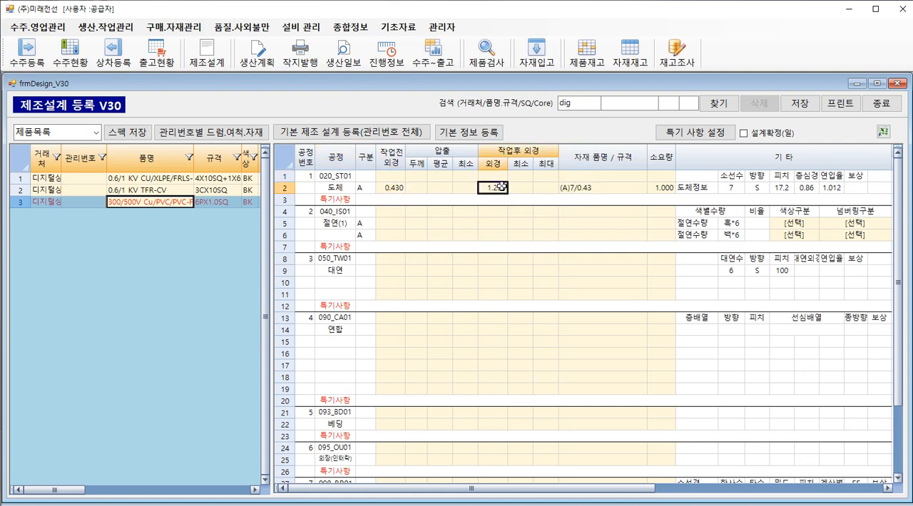
{"action": "left_click", "coordinate": [400, 189]}
{"action": "left_click", "coordinate": [492, 188]}
{"action": "left_click", "coordinate": [773, 189]}
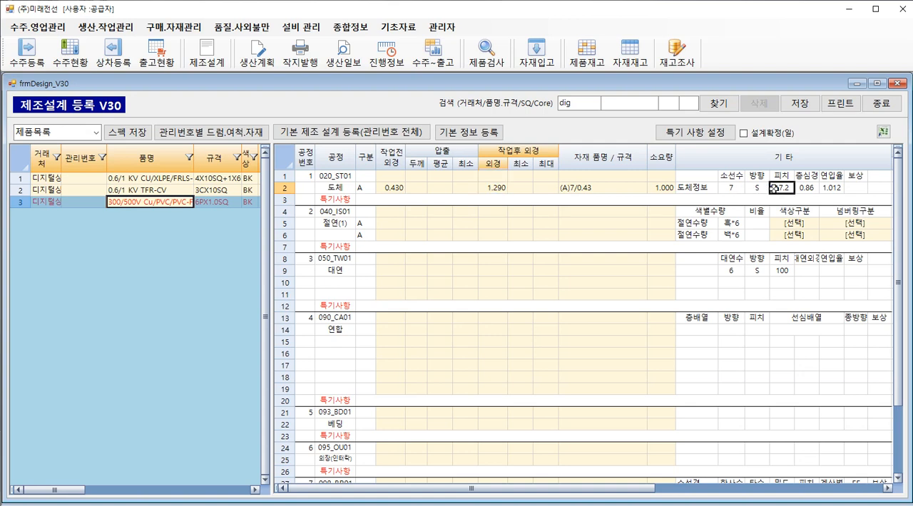
{"action": "left_click", "coordinate": [829, 189]}
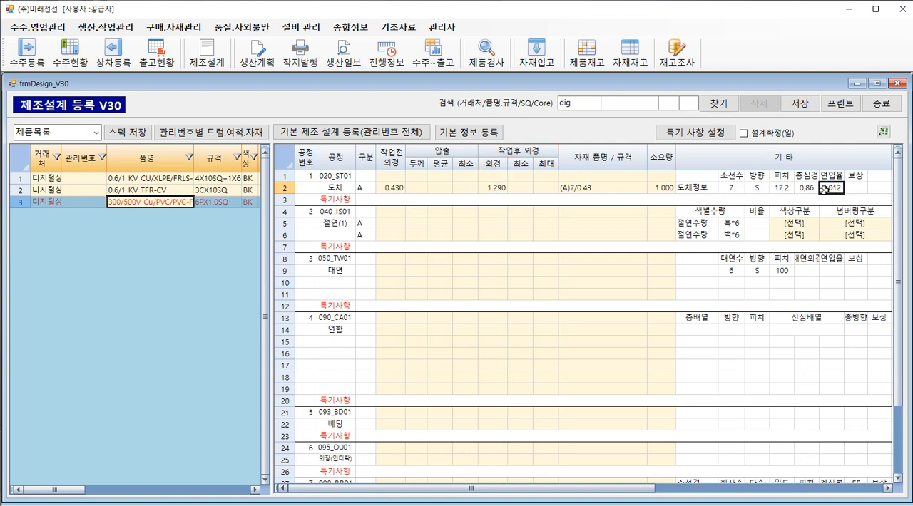
Compare the black (흑) and white (백) colour quantities in the insulation process rows.
{"action": "left_click", "coordinate": [724, 224]}
{"action": "left_click", "coordinate": [727, 236]}
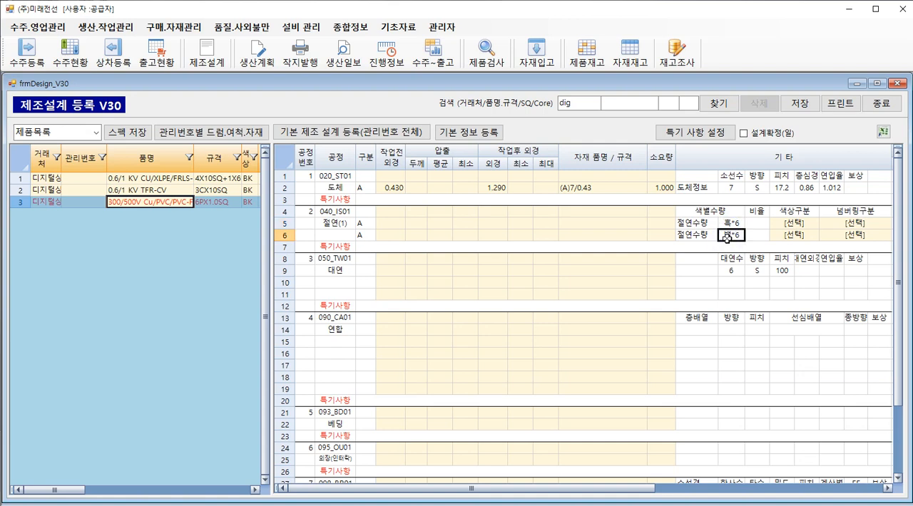
{"action": "left_click", "coordinate": [741, 224]}
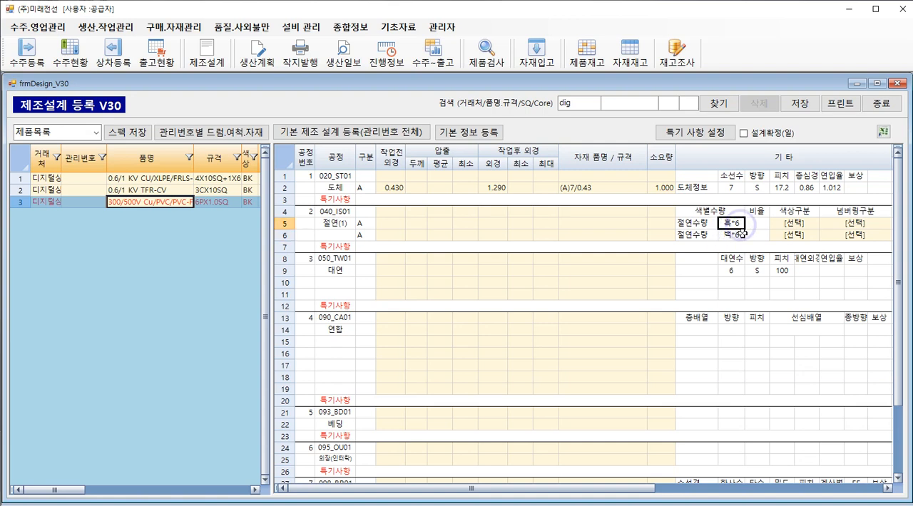
{"action": "left_click", "coordinate": [741, 234]}
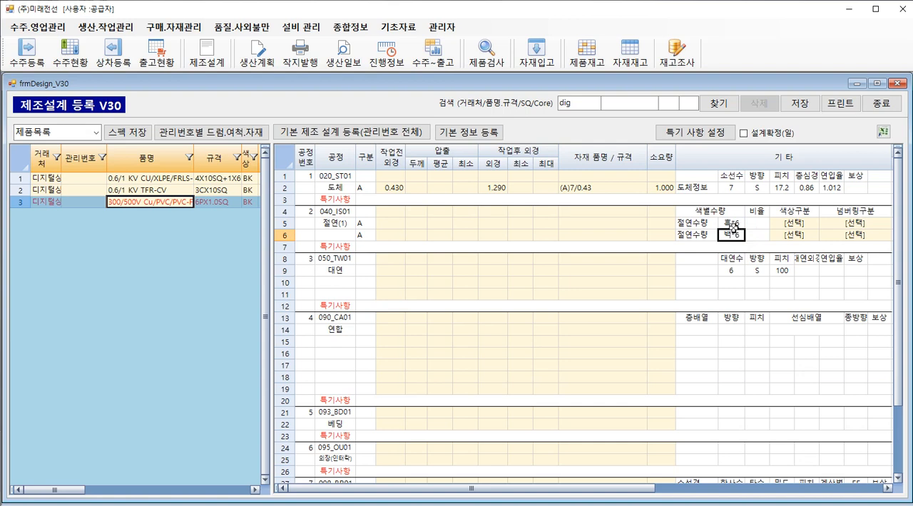
{"action": "left_click", "coordinate": [733, 225]}
{"action": "left_click", "coordinate": [733, 234]}
{"action": "left_click", "coordinate": [508, 128]}
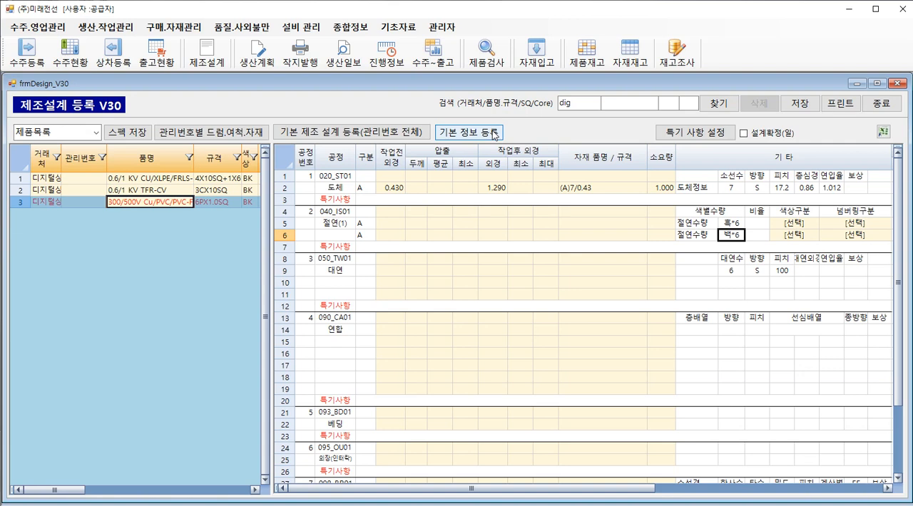
Open the basic information registration (기본 정보 등록) for 6PX1.0SQ and check its conductor strand count, diameter and configuration count.
{"action": "left_click", "coordinate": [224, 206]}
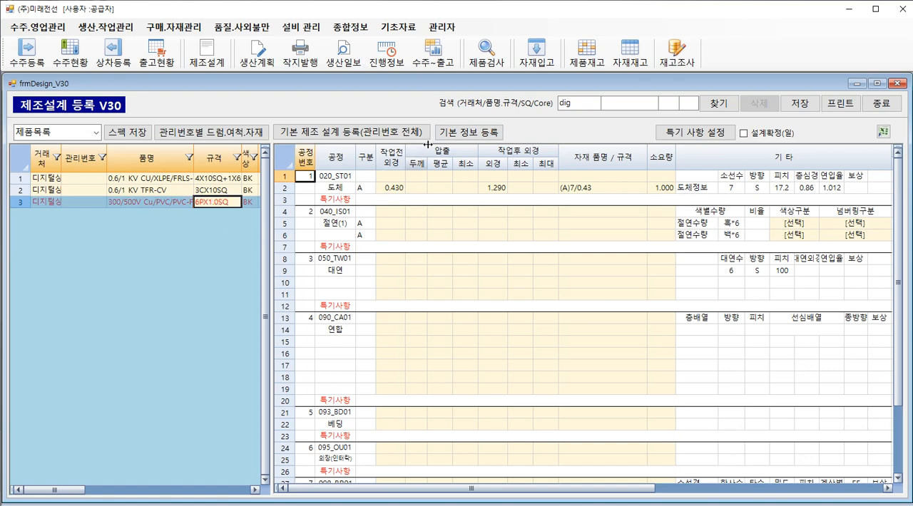
{"action": "left_click", "coordinate": [448, 134]}
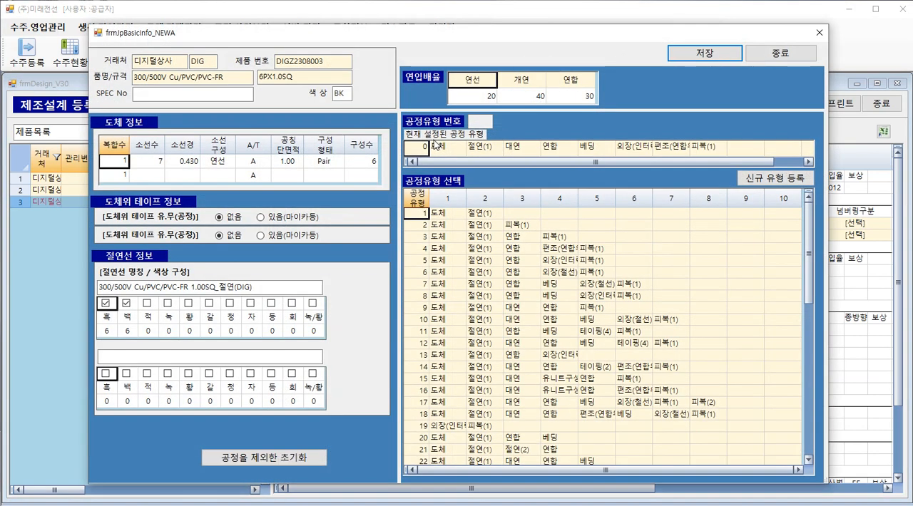
{"action": "left_click", "coordinate": [150, 162]}
{"action": "left_click", "coordinate": [179, 161]}
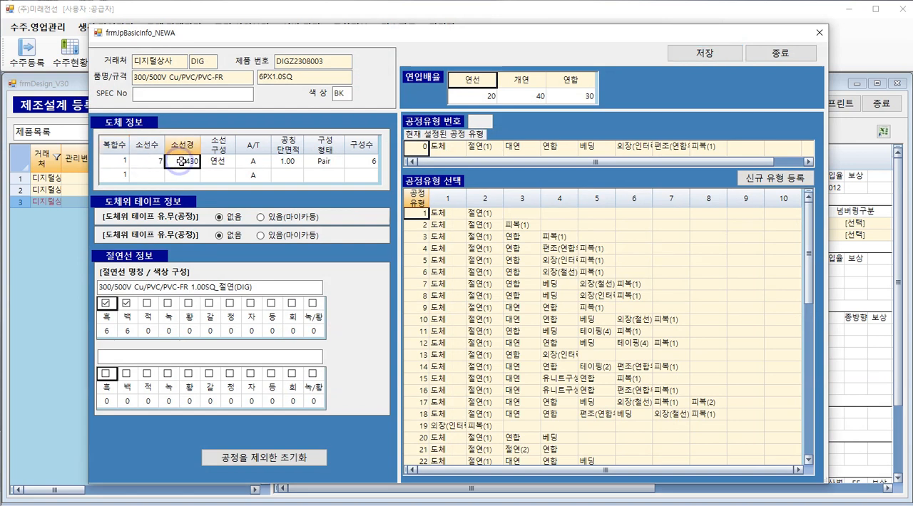
{"action": "left_click", "coordinate": [354, 161]}
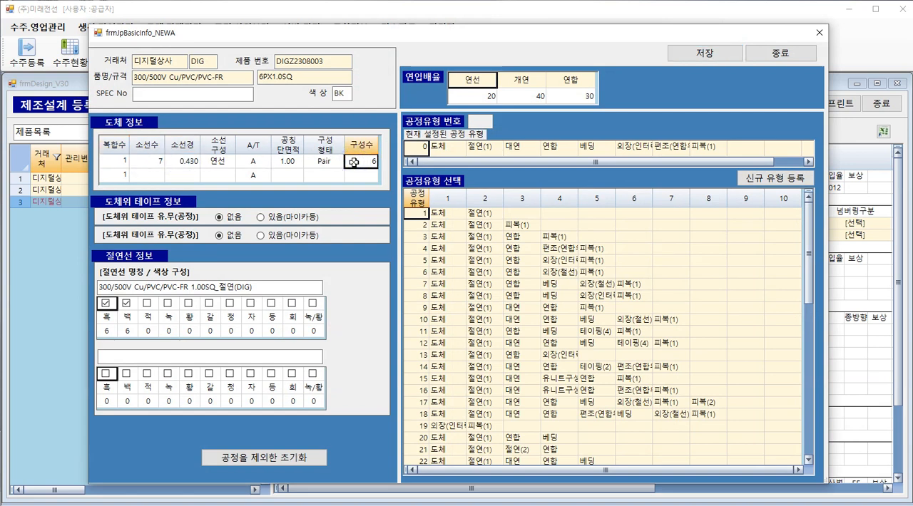
{"action": "left_click", "coordinate": [188, 163]}
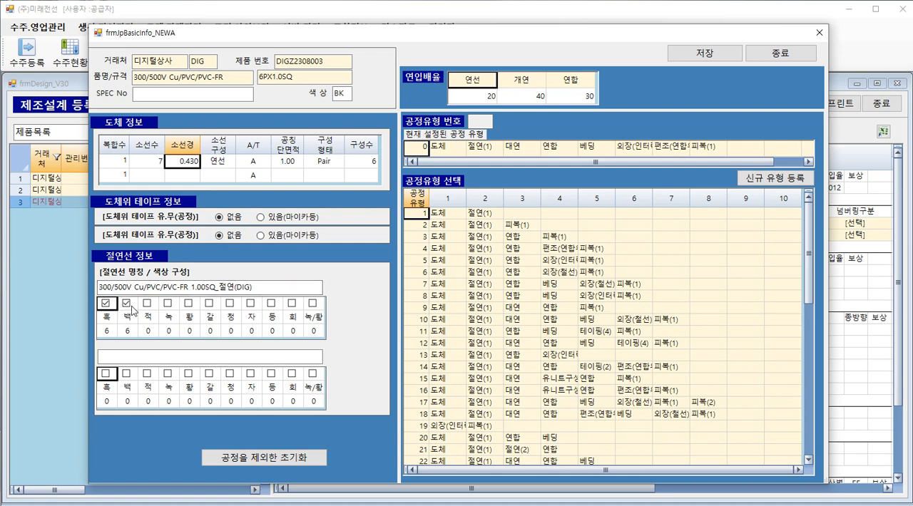
Change the insulation colours to brown (갈) 6 and blue (청) 6, removing white (백) and black (흑).
{"action": "left_click", "coordinate": [120, 331]}
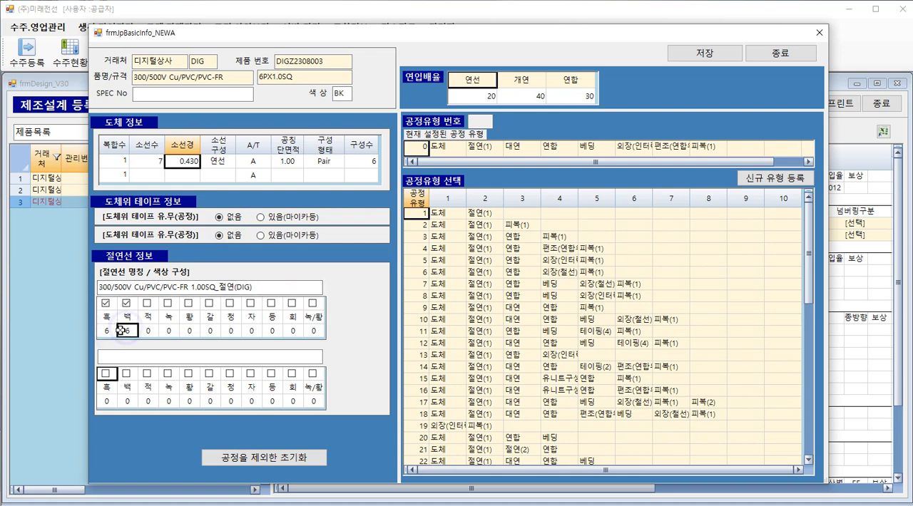
{"action": "left_click", "coordinate": [209, 304]}
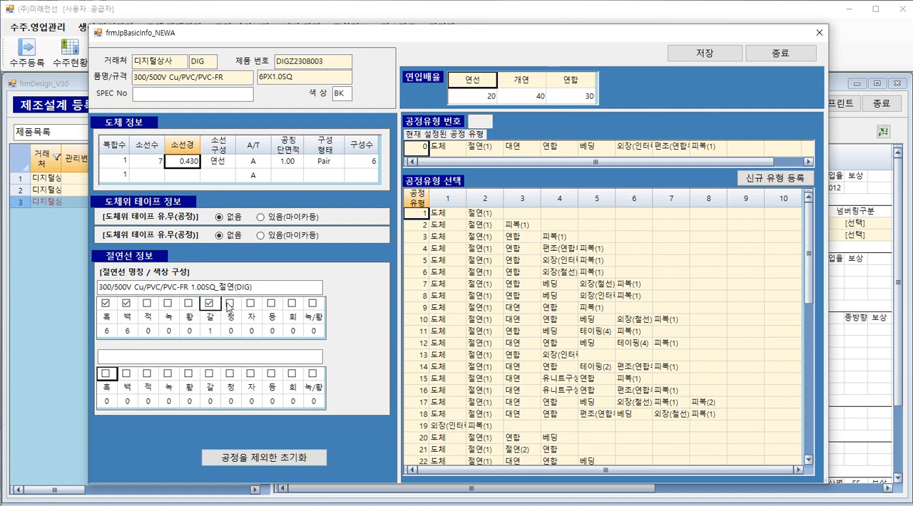
{"action": "left_click", "coordinate": [229, 304]}
{"action": "left_click", "coordinate": [210, 330]}
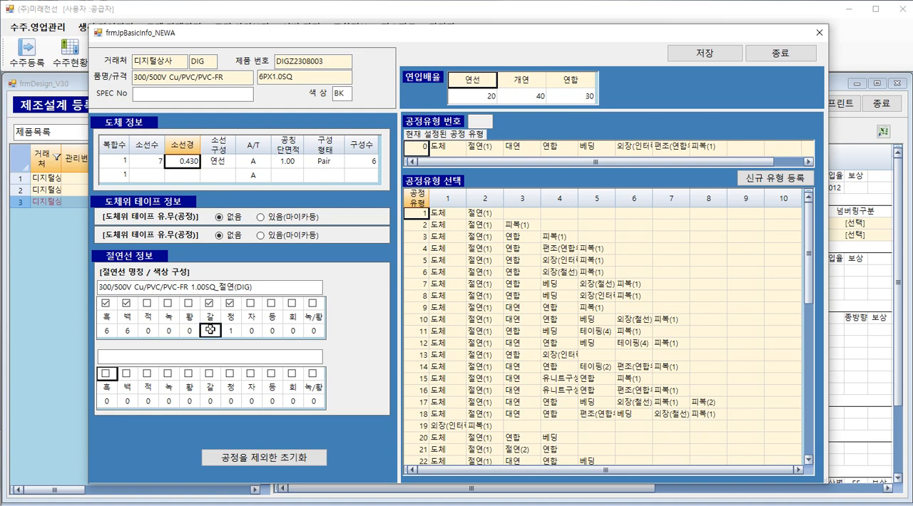
{"action": "type", "text": "6"}
{"action": "left_click", "coordinate": [226, 329]}
{"action": "type", "text": "6"}
{"action": "left_click", "coordinate": [127, 304]}
{"action": "left_click", "coordinate": [106, 305]}
Select process type 9 (도체, 절연(1), 대연, 연합, 피복(1)) and move the dialog down to uncover the design grid.
{"action": "left_click", "coordinate": [468, 308]}
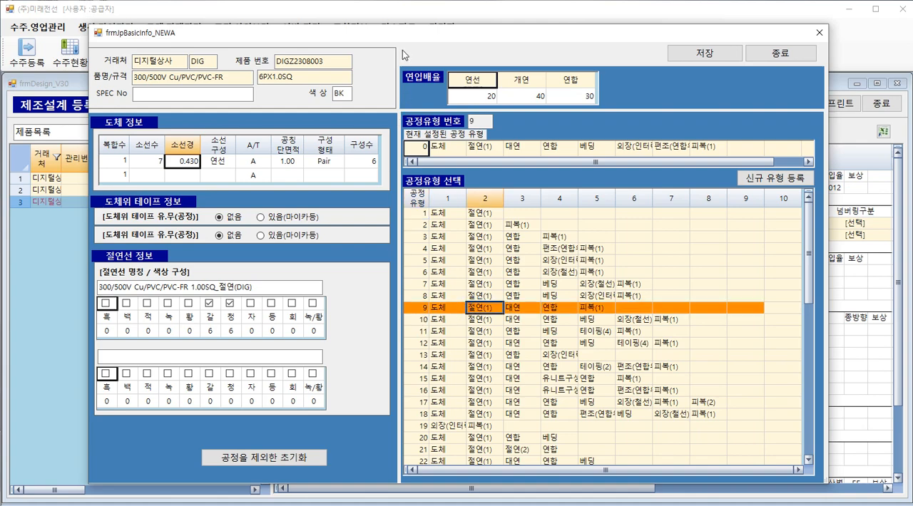
{"action": "left_click_drag", "start_coordinate": [407, 38], "coordinate": [465, 312]}
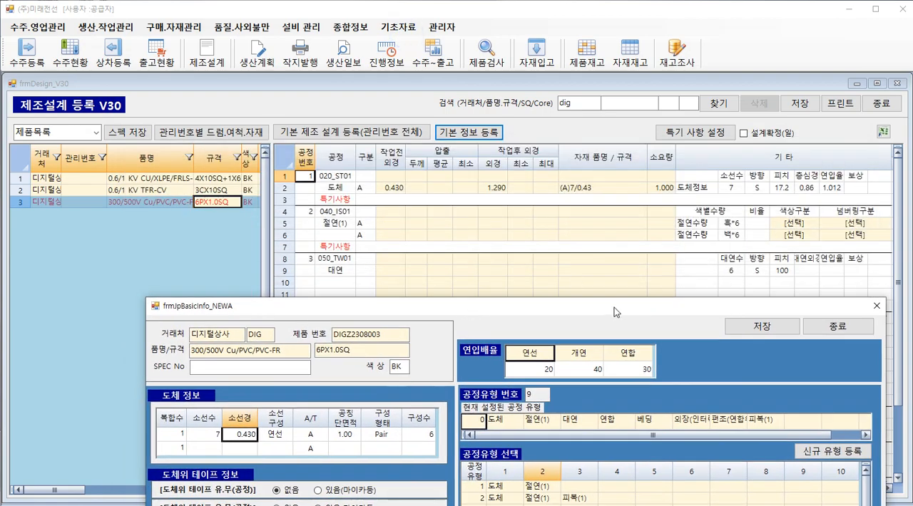
Save the basic information registration, acknowledge the notice, and reselect product 6PX1.0SQ to reload its design grid.
{"action": "left_click_drag", "start_coordinate": [614, 307], "coordinate": [602, 72]}
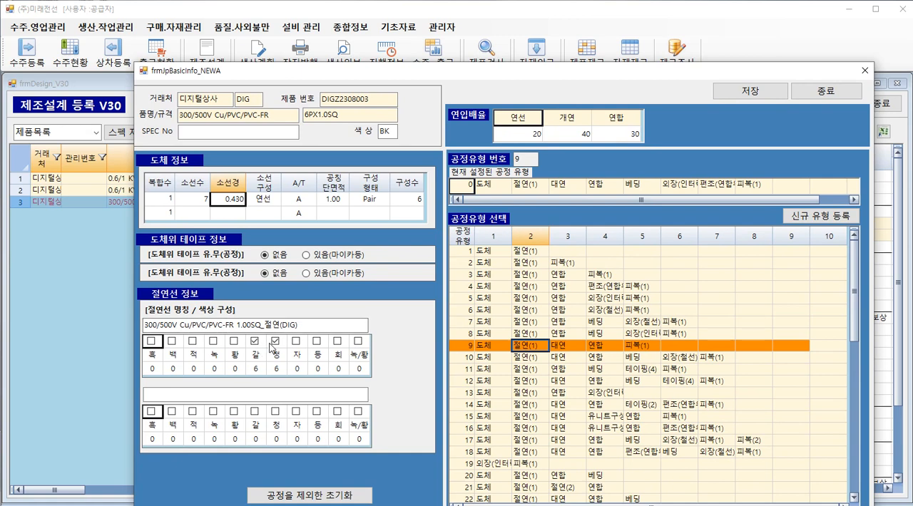
{"action": "left_click", "coordinate": [744, 91]}
{"action": "left_click", "coordinate": [578, 316]}
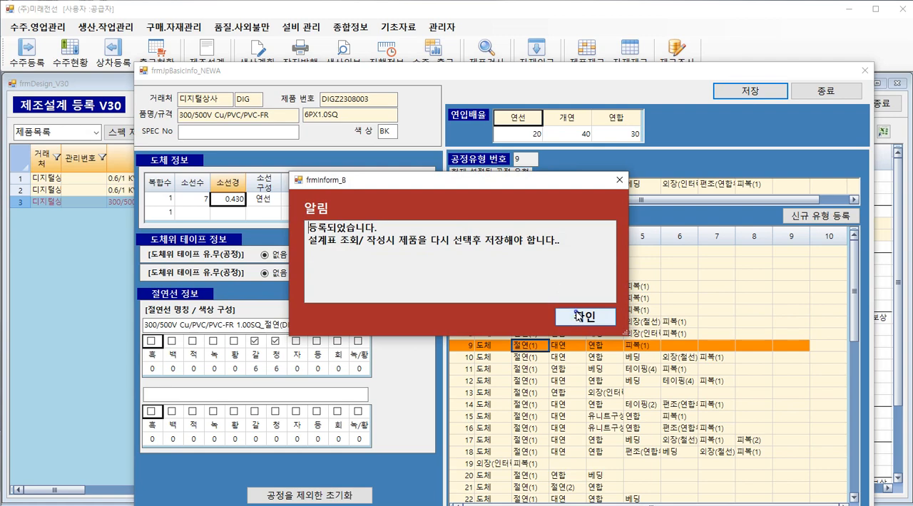
{"action": "left_click", "coordinate": [224, 204]}
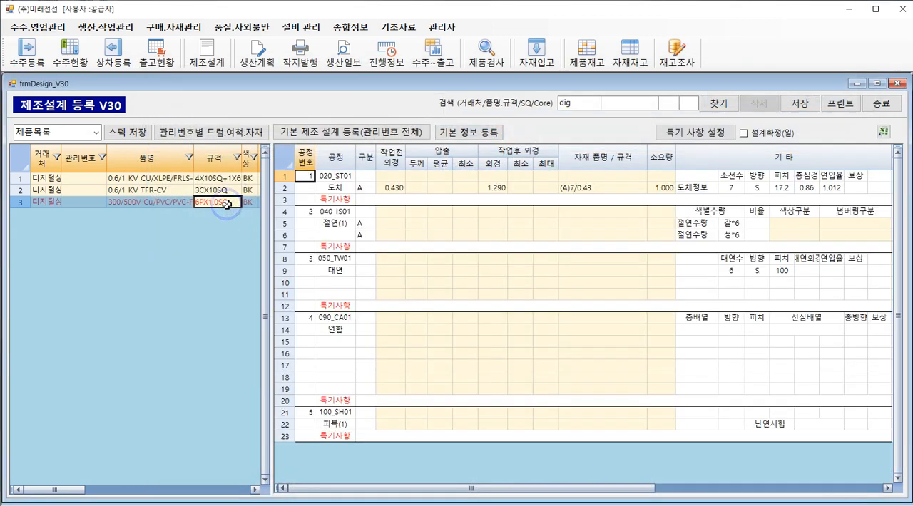
{"action": "left_click", "coordinate": [725, 235]}
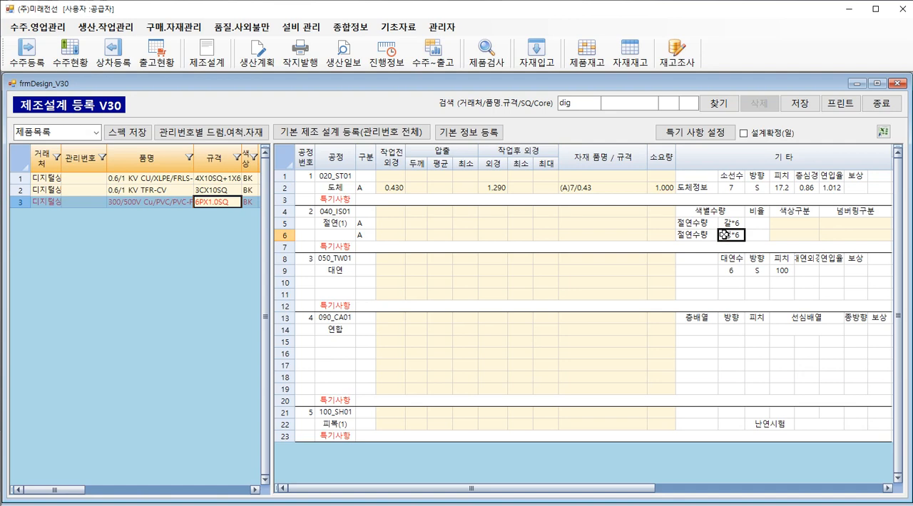
Set the pre-work outer diameter (작업전 외경) of the insulation process 절연(1) to 1.29.
{"action": "left_click", "coordinate": [385, 225]}
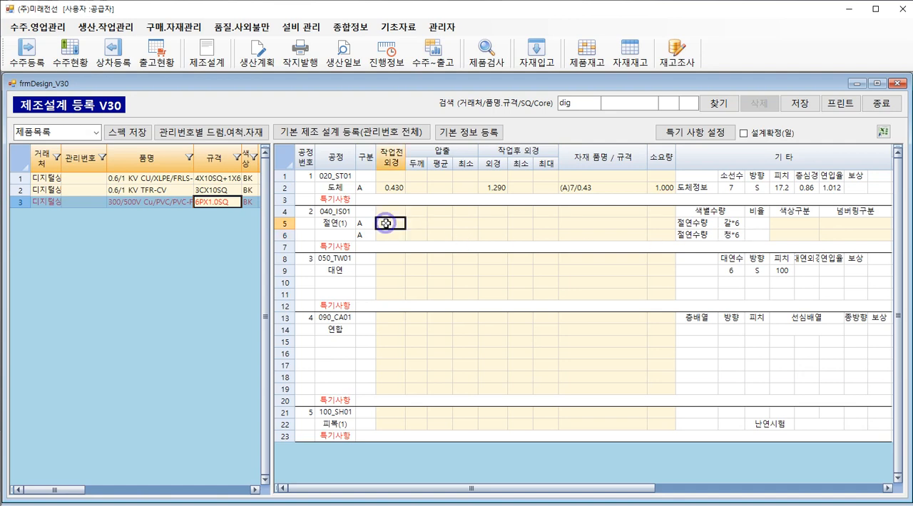
{"action": "type", "text": "1.29"}
{"action": "key", "text": "Return"}
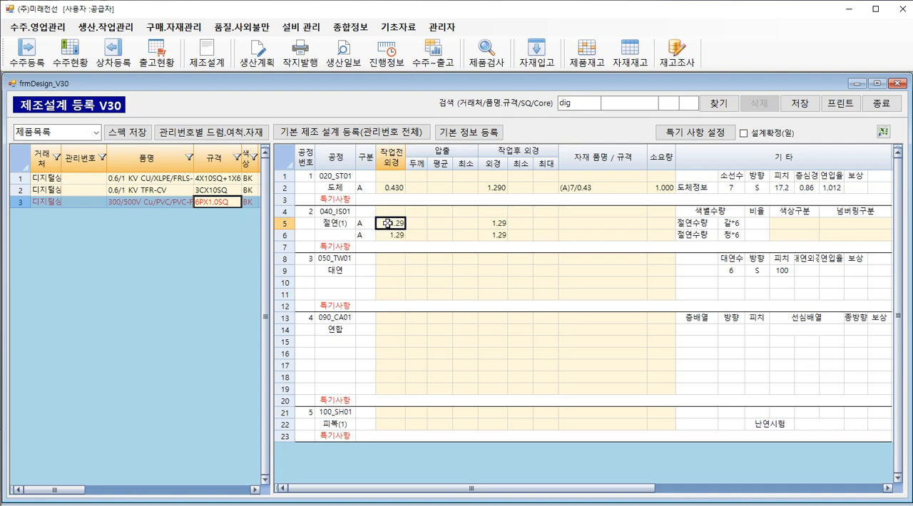
{"action": "left_click", "coordinate": [491, 224]}
{"action": "left_click", "coordinate": [492, 235]}
Set the extrusion thickness (두께) of the insulation process 절연(1) to 0.55 and check both rows' post-work outer diameters.
{"action": "left_click", "coordinate": [421, 224]}
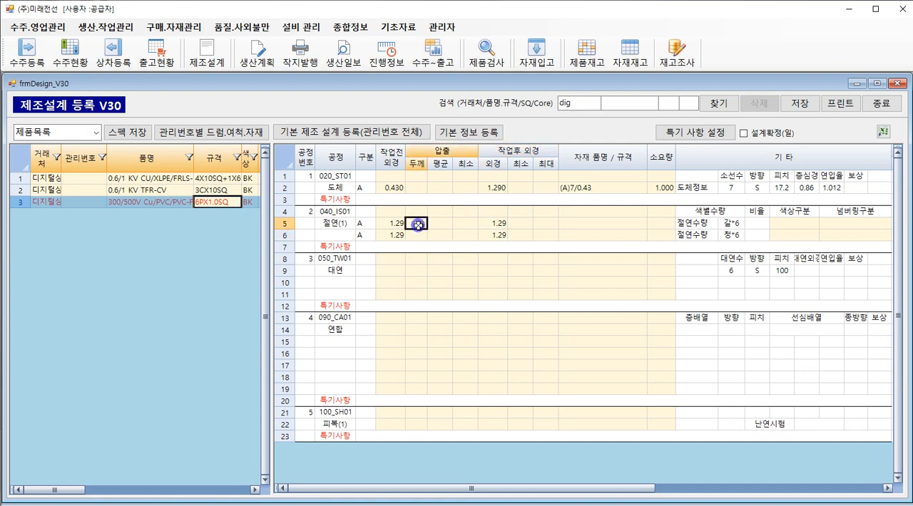
{"action": "type", "text": "0.08"}
{"action": "key", "text": "Return"}
{"action": "left_click_drag", "start_coordinate": [494, 224], "coordinate": [496, 235]}
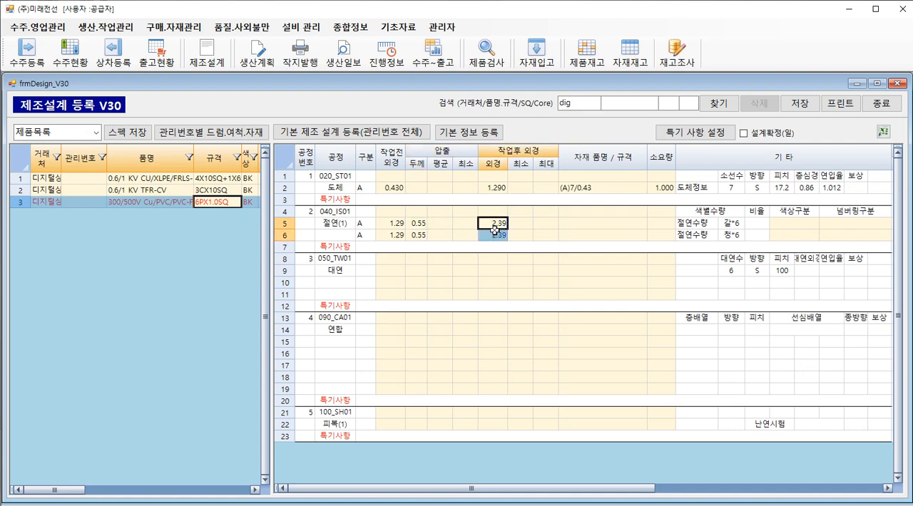
{"action": "left_click", "coordinate": [492, 236]}
{"action": "left_click", "coordinate": [493, 223]}
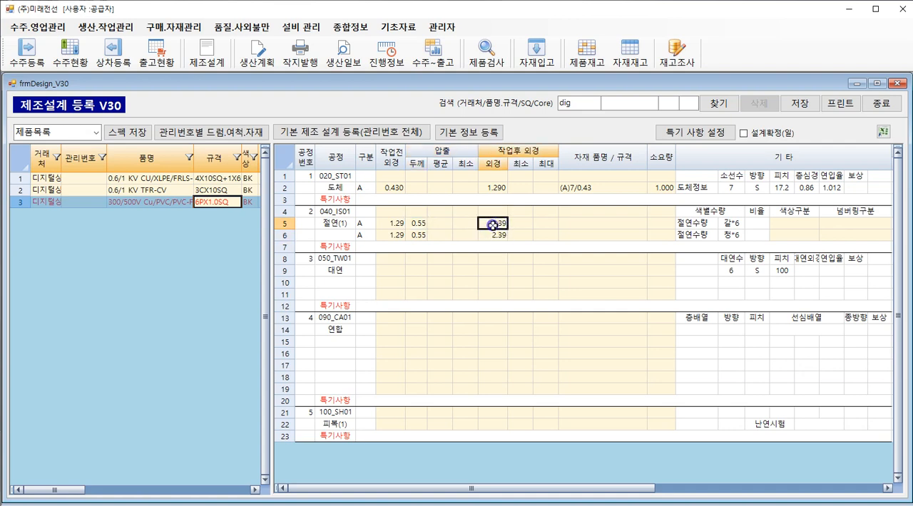
{"action": "left_click", "coordinate": [493, 235]}
{"action": "left_click", "coordinate": [493, 223]}
Assign the compound FR-C-VV절연 to the insulation rows by searching materials for VV, picking 백색 and applying it by colour (색별 적용).
{"action": "left_click", "coordinate": [568, 225]}
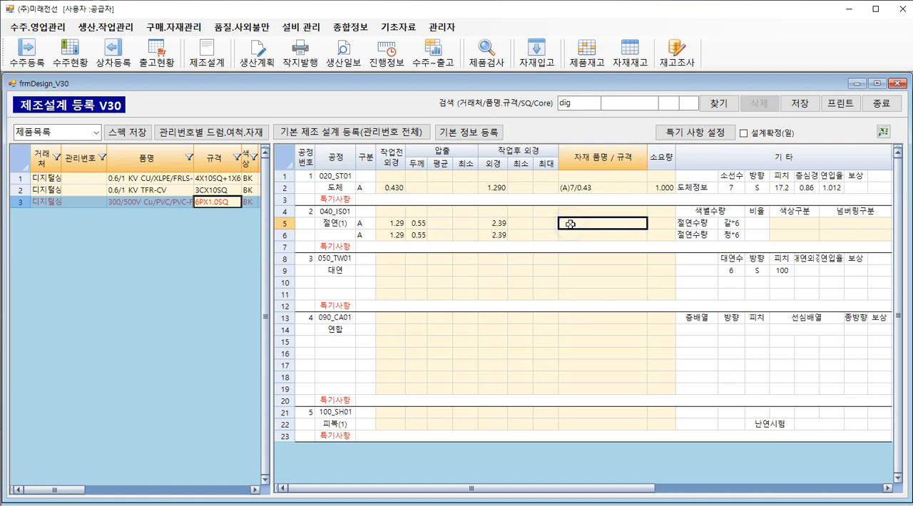
{"action": "double_click", "coordinate": [571, 223]}
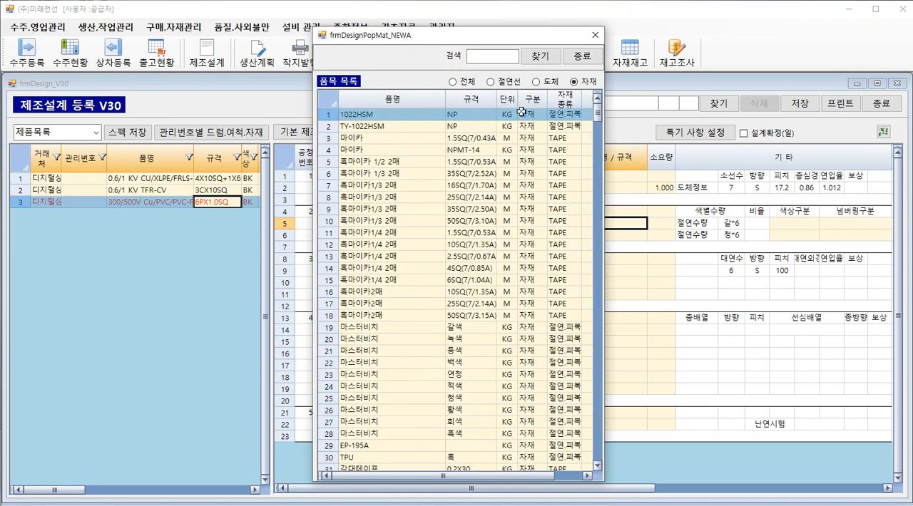
{"action": "left_click", "coordinate": [494, 56]}
{"action": "type", "text": "VV"}
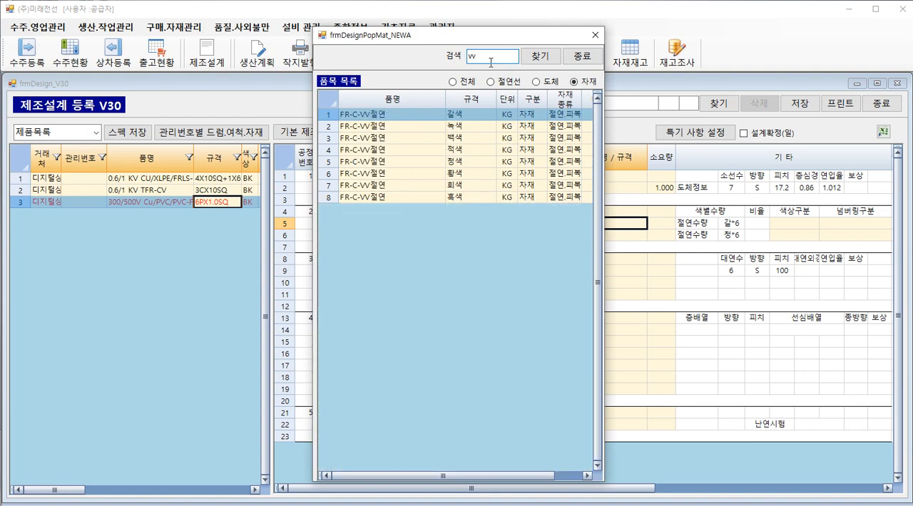
{"action": "left_click", "coordinate": [484, 140]}
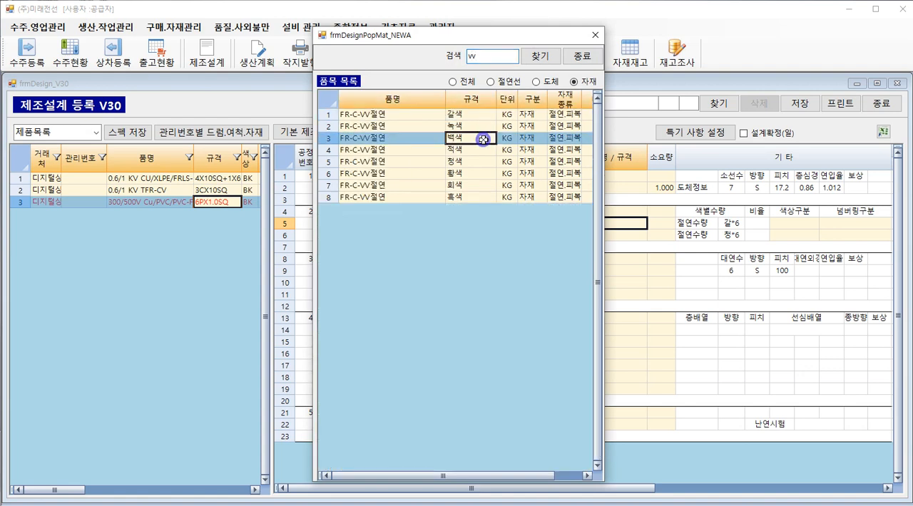
{"action": "double_click", "coordinate": [484, 140]}
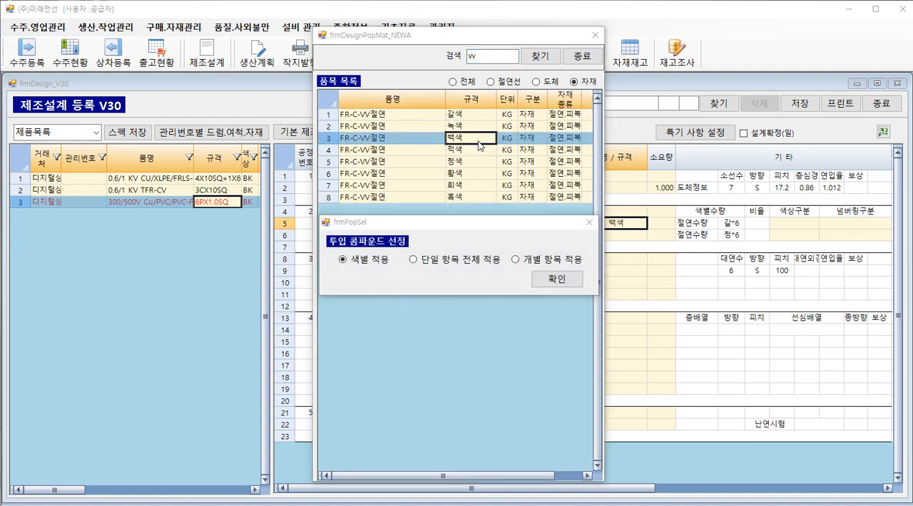
{"action": "left_click", "coordinate": [550, 279]}
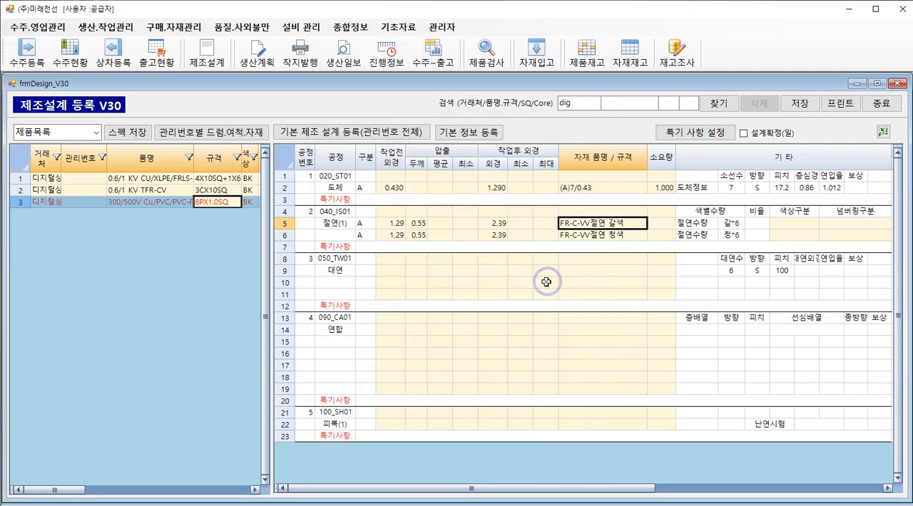
{"action": "left_click", "coordinate": [625, 235]}
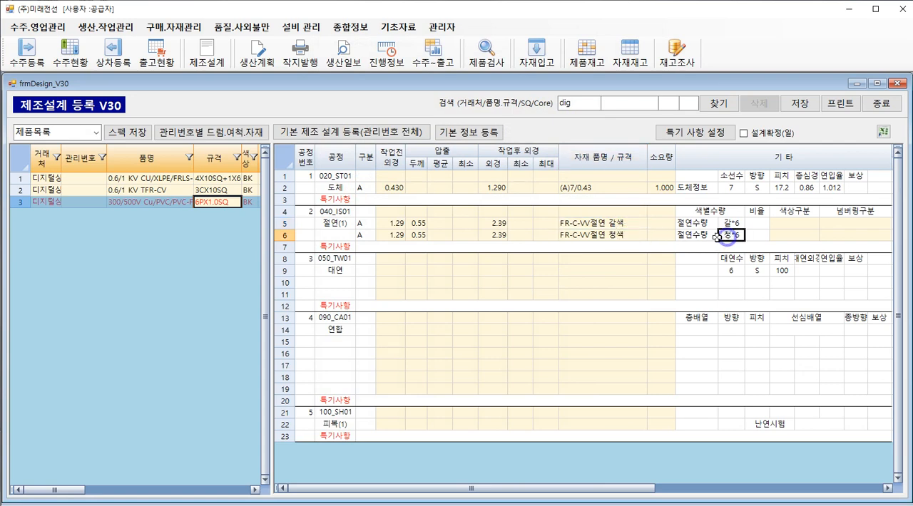
{"action": "left_click_drag", "start_coordinate": [614, 225], "coordinate": [611, 234]}
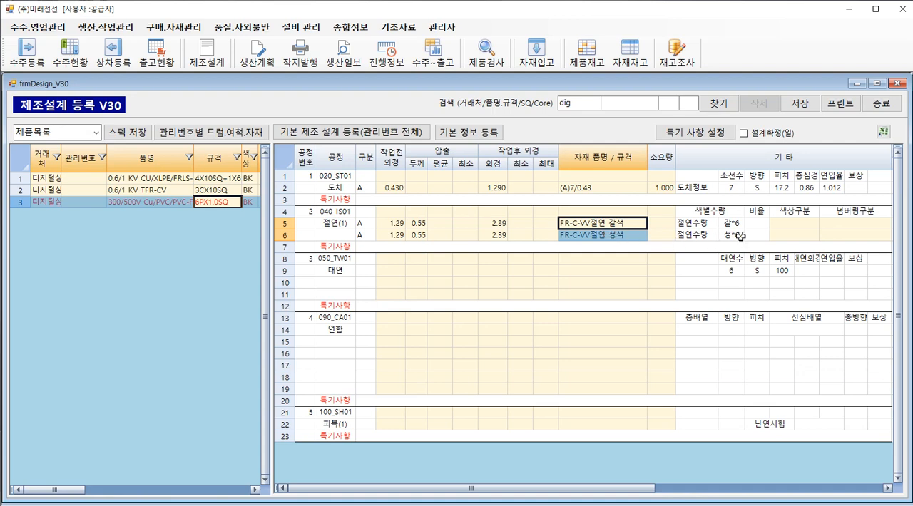
{"action": "left_click", "coordinate": [618, 223]}
{"action": "left_click", "coordinate": [615, 233]}
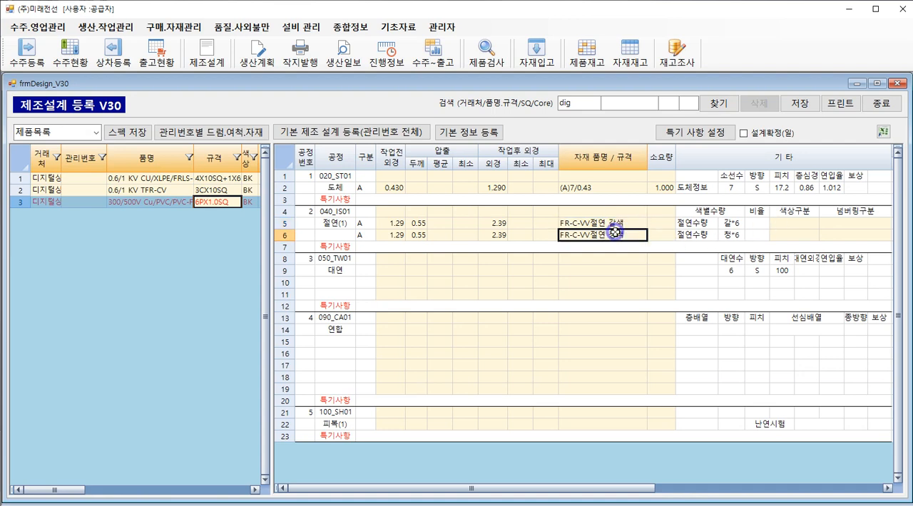
{"action": "left_click", "coordinate": [618, 226]}
Set the colour classification (색상구분) to 컴파운드색 for both the brown and blue insulation rows.
{"action": "double_click", "coordinate": [776, 226]}
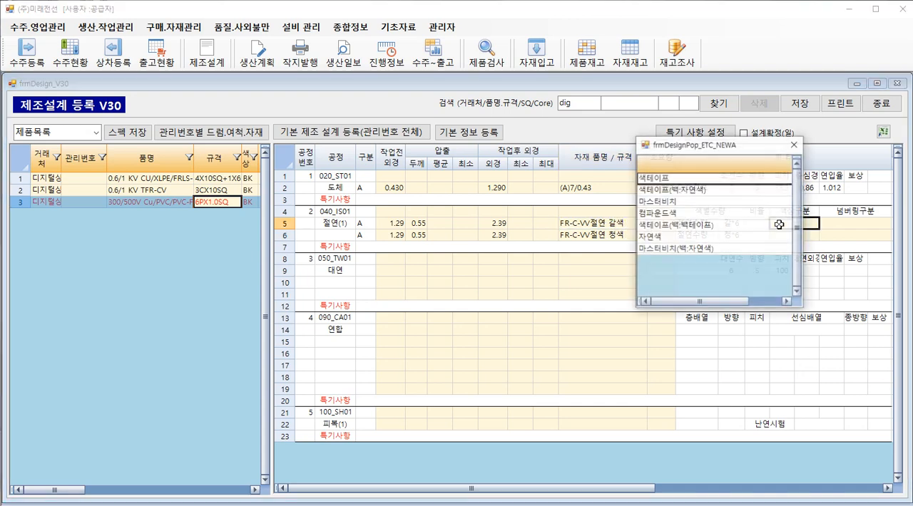
{"action": "double_click", "coordinate": [693, 214]}
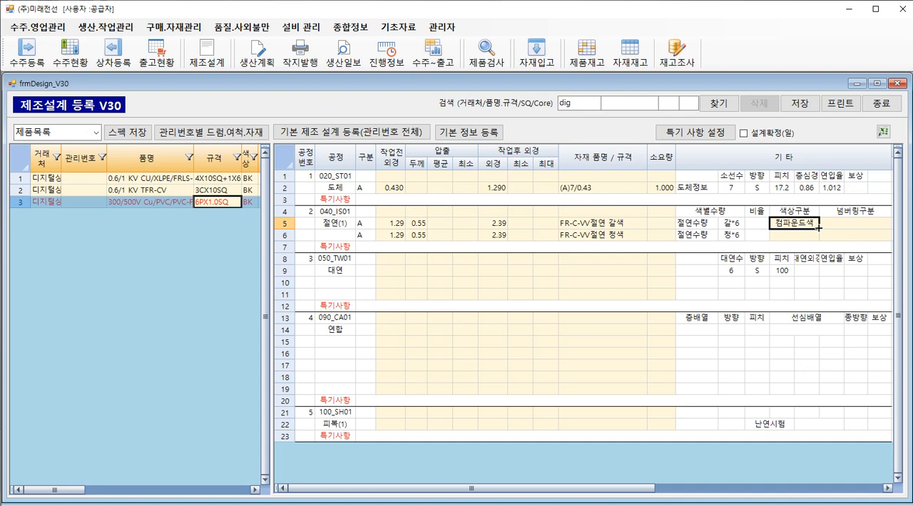
{"action": "left_click_drag", "start_coordinate": [818, 228], "coordinate": [816, 239]}
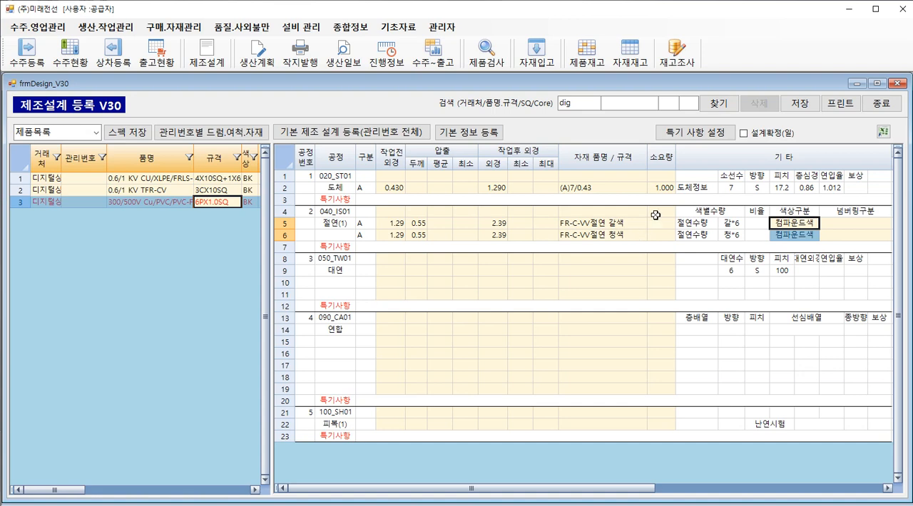
Set the numbering classification (넘버링구분) to 흑NO for the brown insulation row and 백NO for the blue one.
{"action": "left_click", "coordinate": [829, 223]}
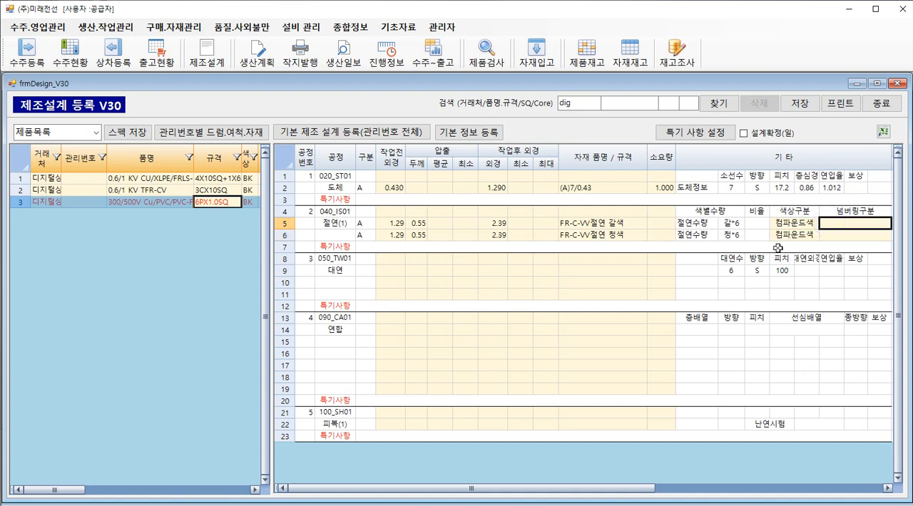
{"action": "double_click", "coordinate": [829, 224]}
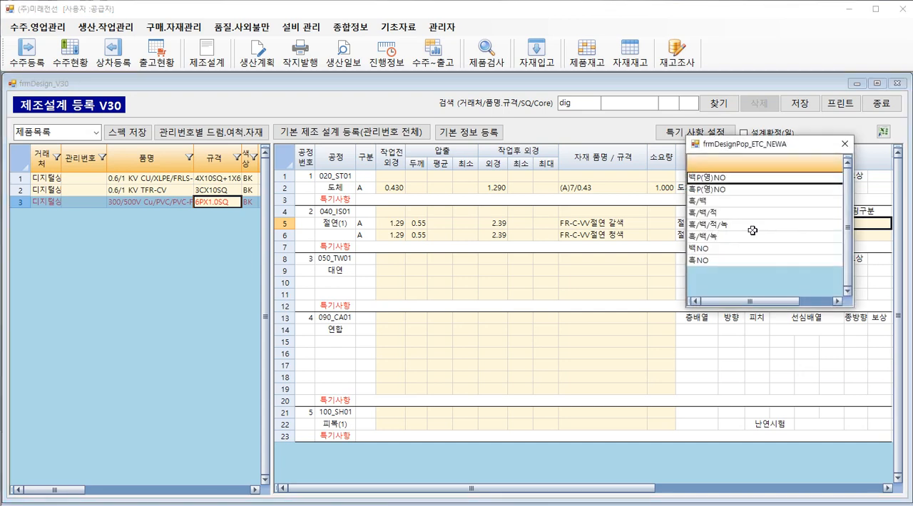
{"action": "double_click", "coordinate": [726, 260]}
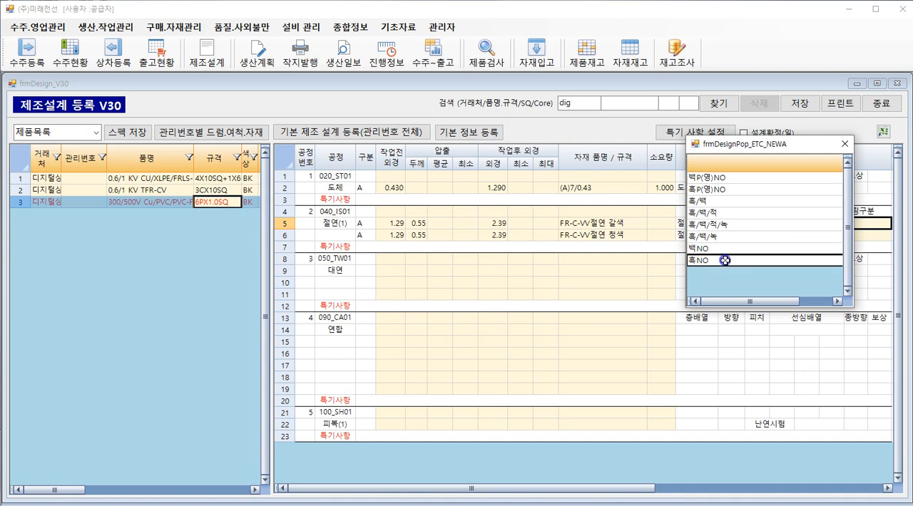
{"action": "double_click", "coordinate": [822, 235]}
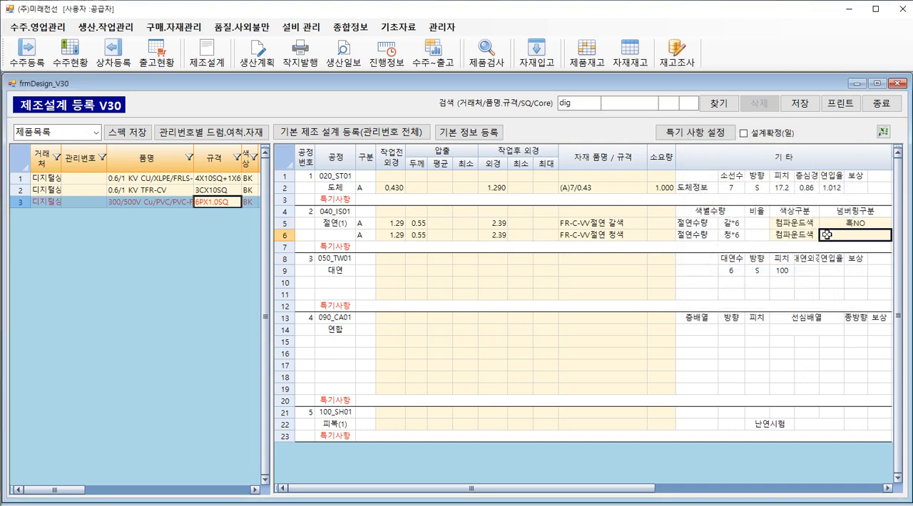
{"action": "double_click", "coordinate": [717, 259]}
Enter outer diameters of 2.39 before work and 3.94 after work for the 대연 process, and check its direction and pitch.
{"action": "left_click", "coordinate": [386, 271]}
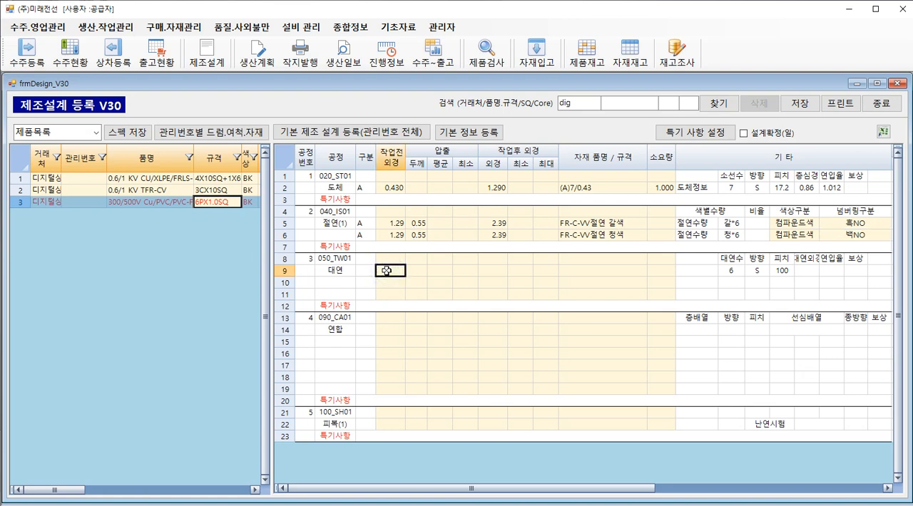
{"action": "type", "text": "2.39"}
{"action": "left_click", "coordinate": [482, 269]}
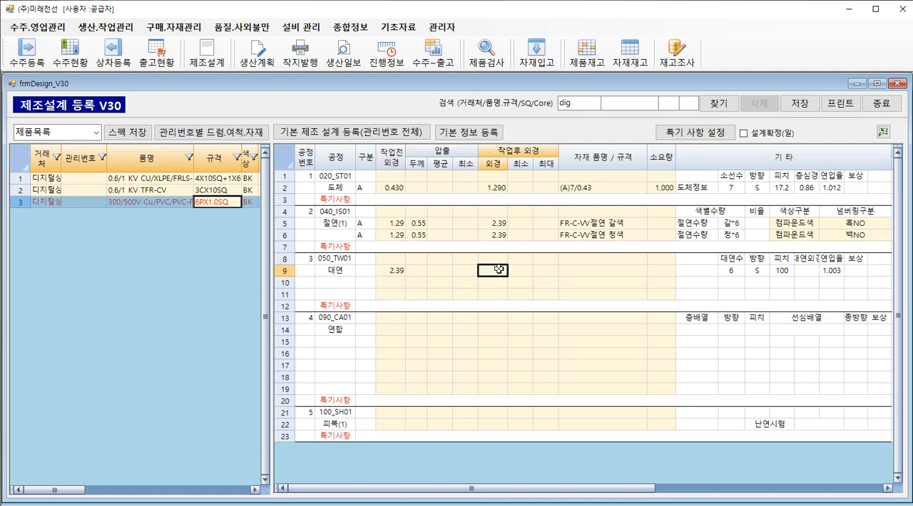
{"action": "double_click", "coordinate": [499, 270]}
{"action": "left_click", "coordinate": [756, 271]}
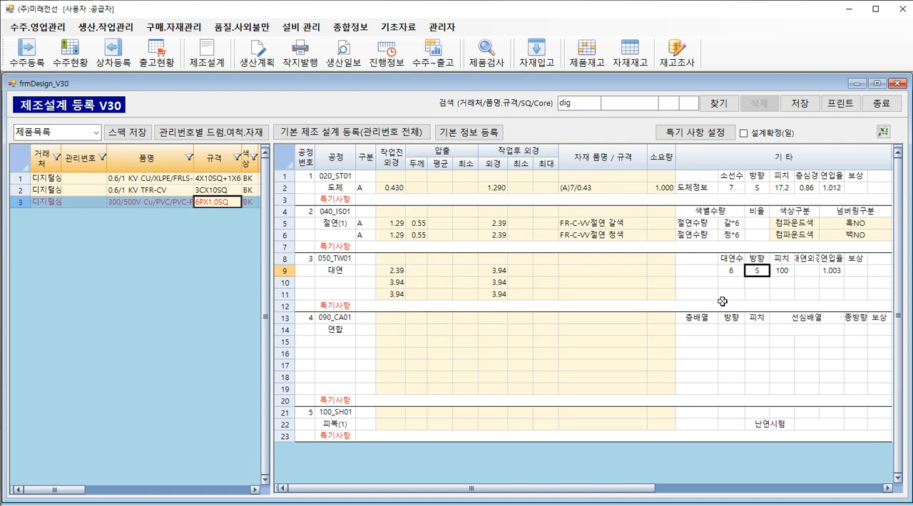
{"action": "left_click", "coordinate": [771, 271]}
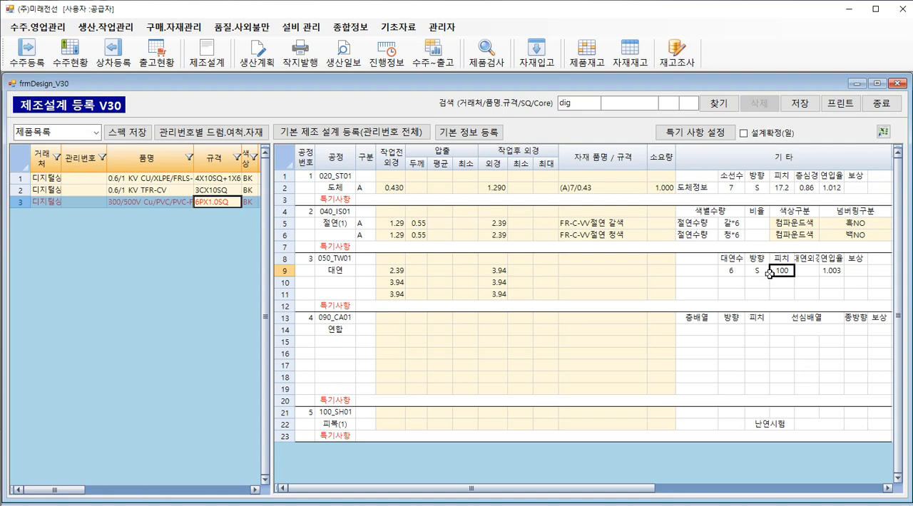
Delete the two surplus material rows beneath the first row of the 대연 process.
{"action": "left_click", "coordinate": [400, 285]}
{"action": "left_click_drag", "start_coordinate": [400, 285], "coordinate": [486, 293]}
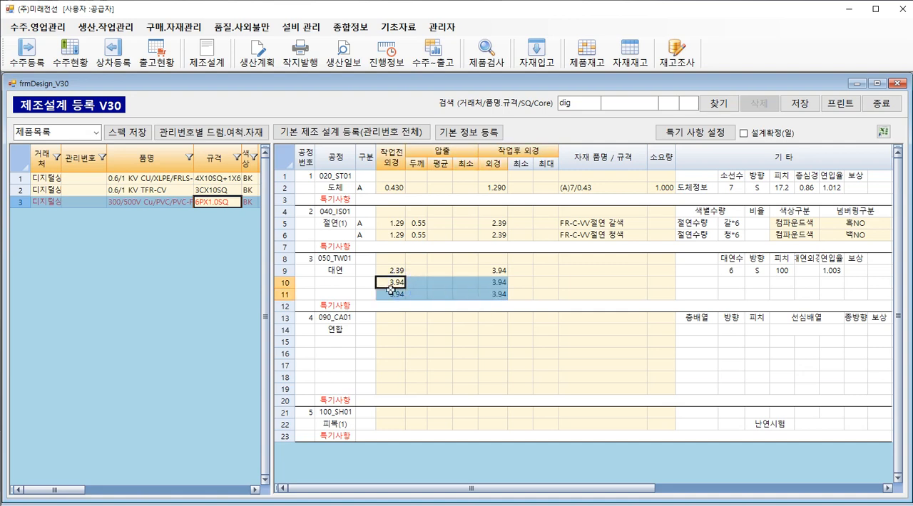
{"action": "left_click", "coordinate": [286, 284]}
{"action": "double_click", "coordinate": [285, 282]}
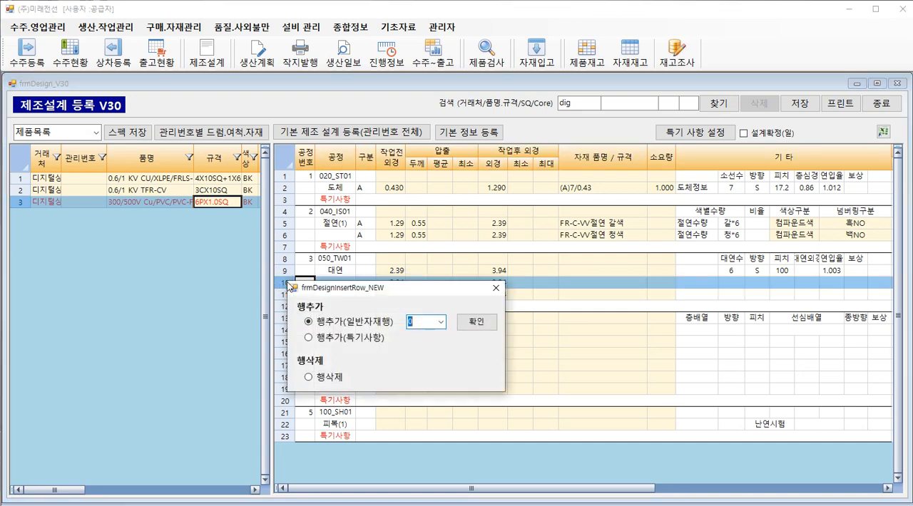
{"action": "left_click", "coordinate": [324, 378]}
{"action": "left_click", "coordinate": [477, 321]}
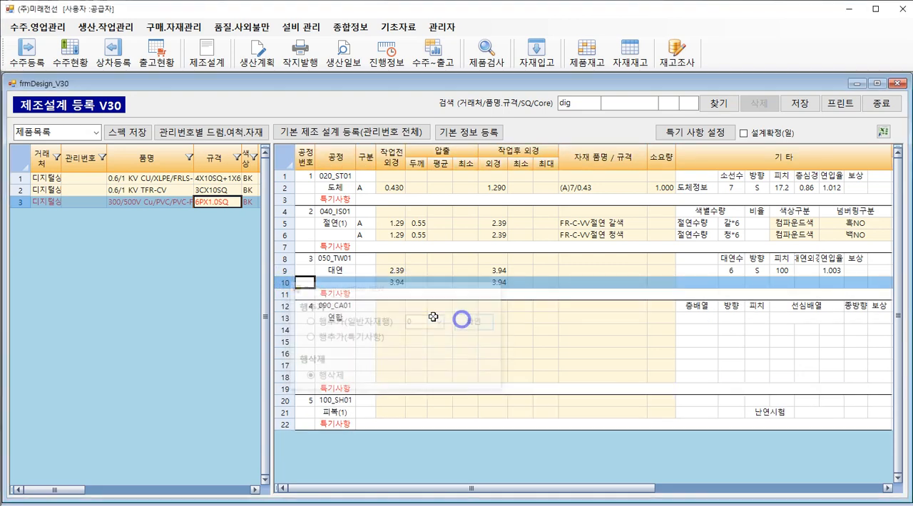
{"action": "double_click", "coordinate": [286, 287]}
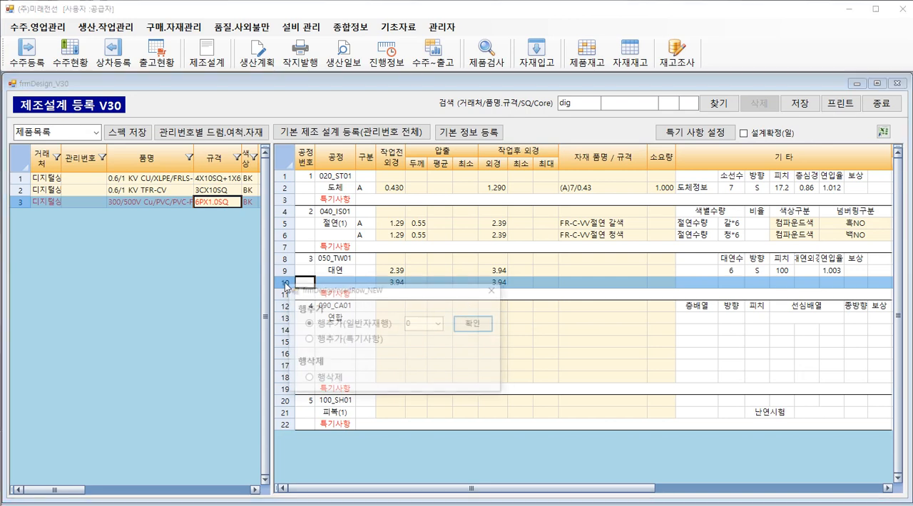
{"action": "left_click", "coordinate": [308, 379]}
{"action": "left_click", "coordinate": [472, 324]}
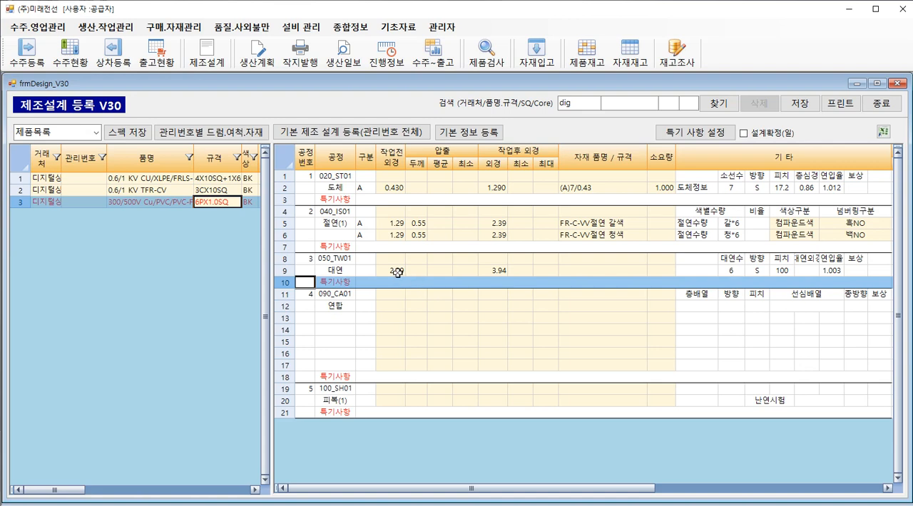
Enter outer diameters of 3.94 before work and 11.83 after work in the first row of the 연합 process.
{"action": "left_click_drag", "start_coordinate": [393, 271], "coordinate": [573, 282]}
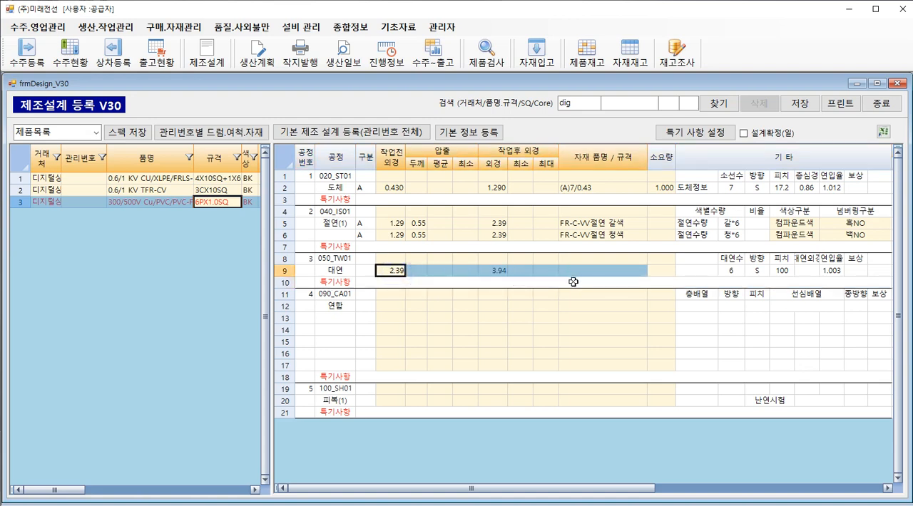
{"action": "left_click", "coordinate": [388, 306]}
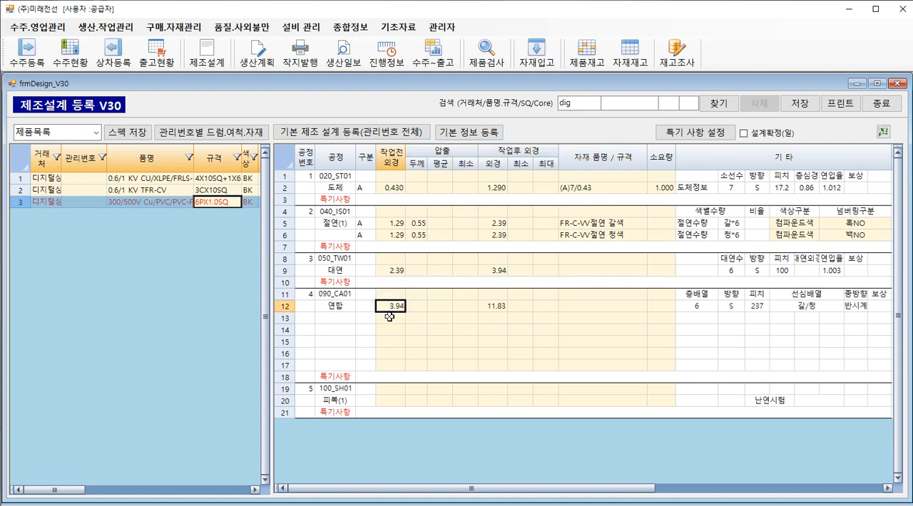
{"action": "left_click", "coordinate": [486, 307]}
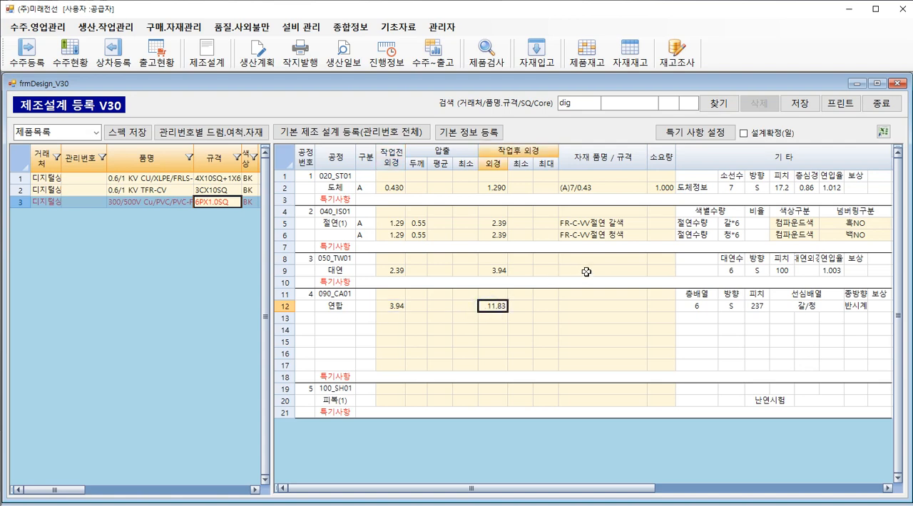
{"action": "left_click", "coordinate": [729, 238]}
{"action": "left_click", "coordinate": [494, 309]}
Search the materials for pp, assign 일반PP사(백색) 27000D as the 연합 process's filler, and review the filler ratios (개재물비율).
{"action": "left_click", "coordinate": [565, 319]}
{"action": "double_click", "coordinate": [566, 319]}
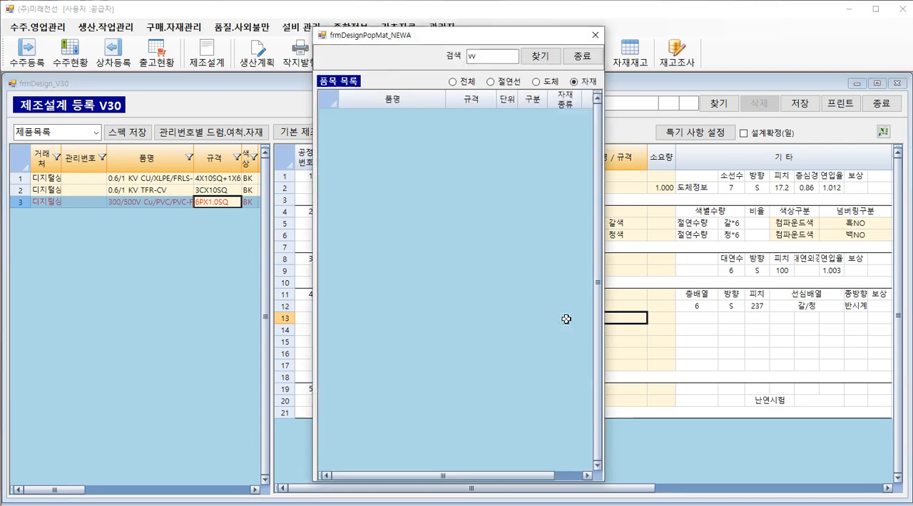
{"action": "double_click", "coordinate": [477, 56]}
{"action": "type", "text": "pp"}
{"action": "key", "text": "Return"}
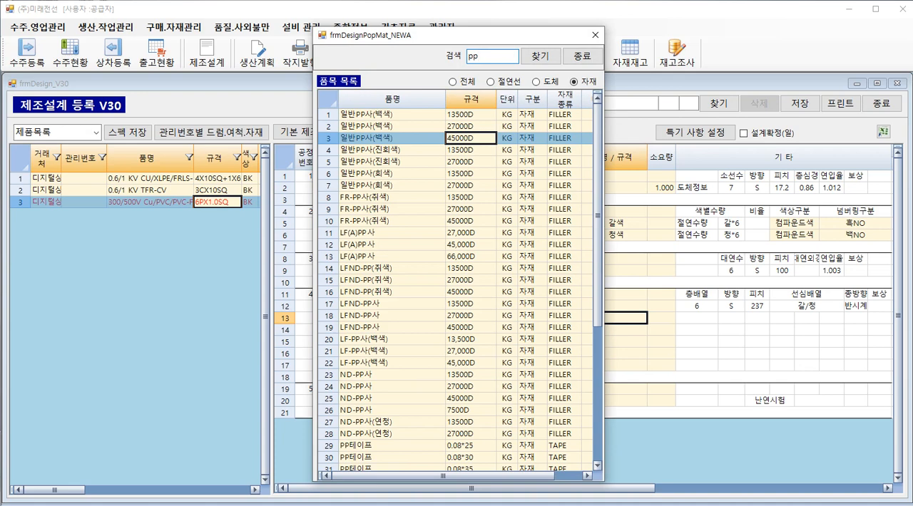
{"action": "left_click", "coordinate": [451, 126]}
{"action": "double_click", "coordinate": [451, 126]}
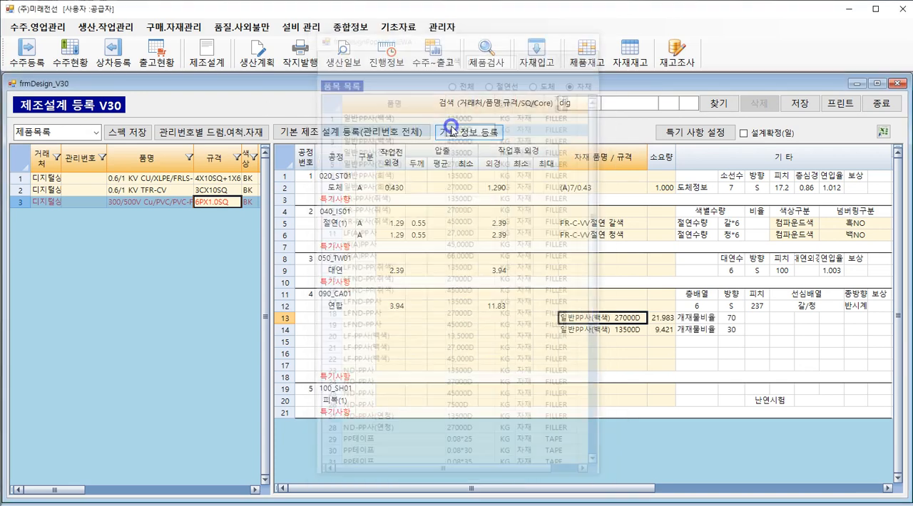
{"action": "left_click", "coordinate": [731, 317]}
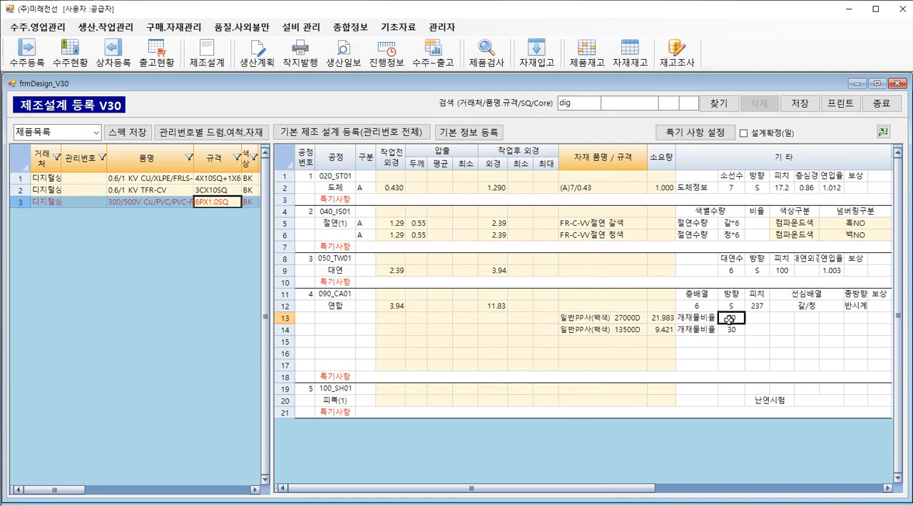
{"action": "left_click", "coordinate": [731, 329]}
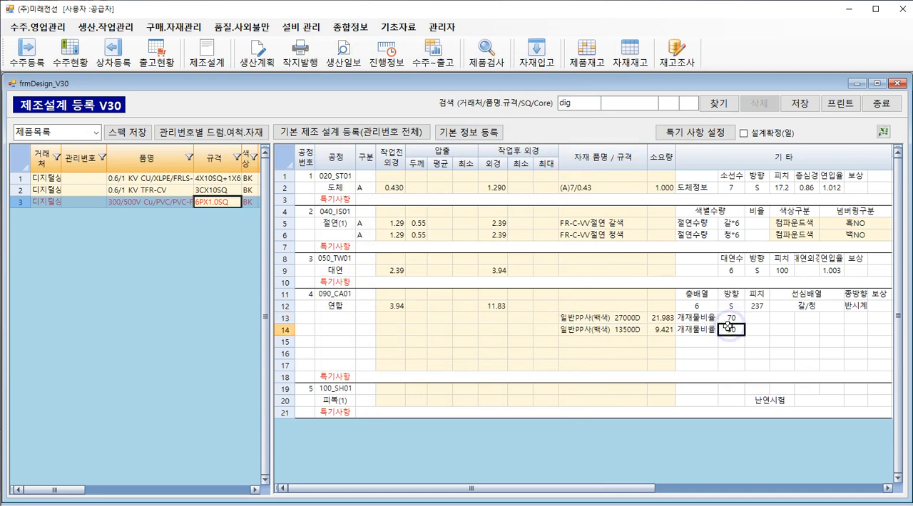
{"action": "left_click", "coordinate": [629, 319]}
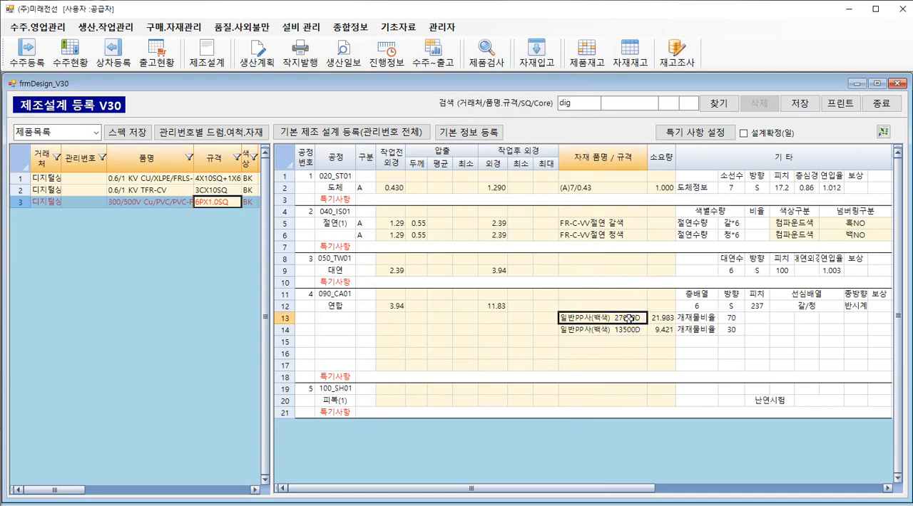
{"action": "key", "text": "Down"}
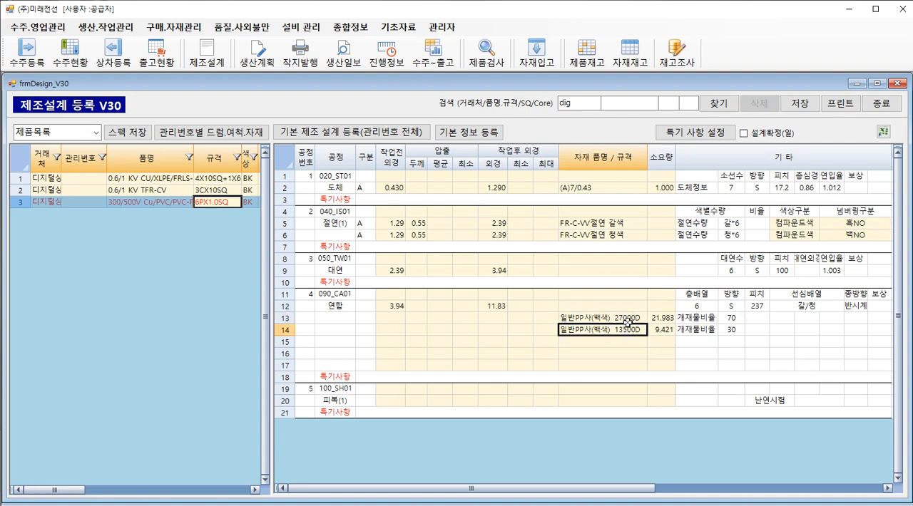
{"action": "left_click", "coordinate": [732, 328]}
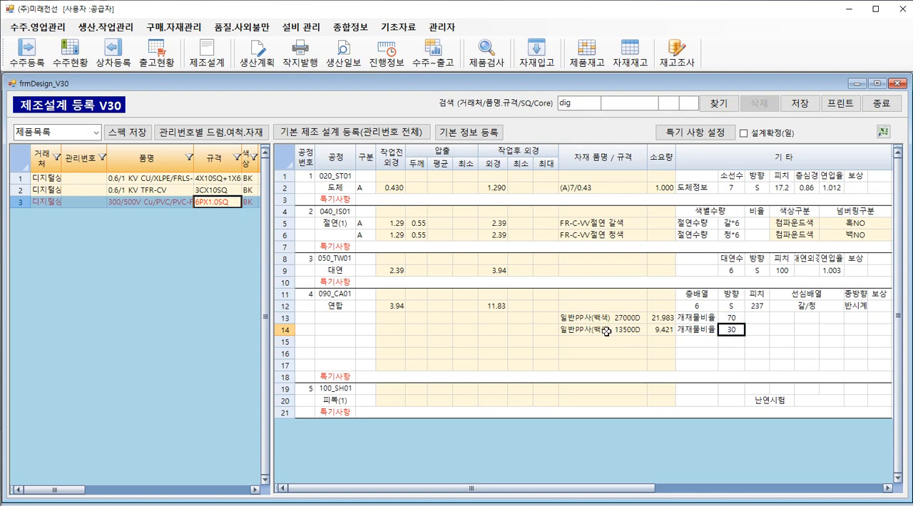
Search the materials for 0.038 and add PS테이프 0.038*35 below the PP fillers, with its width determined automatically (폭 자동 결정).
{"action": "left_click", "coordinate": [570, 341]}
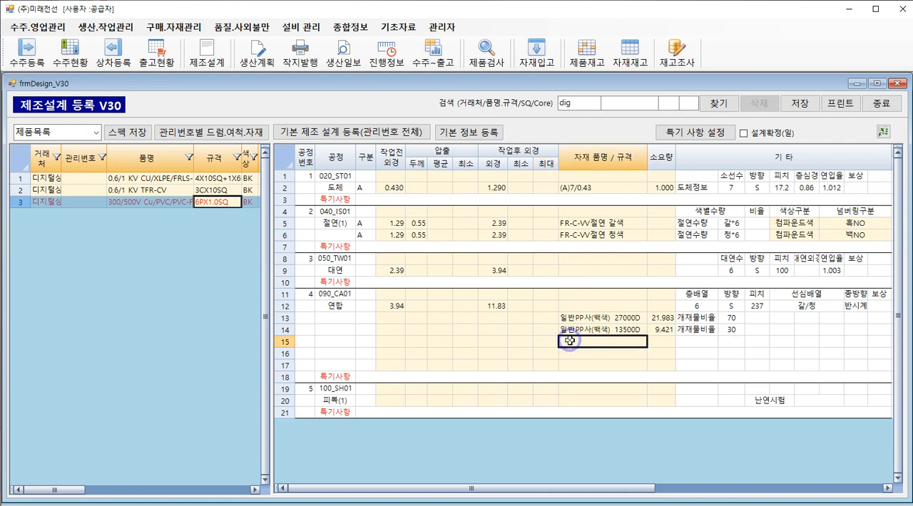
{"action": "double_click", "coordinate": [570, 341]}
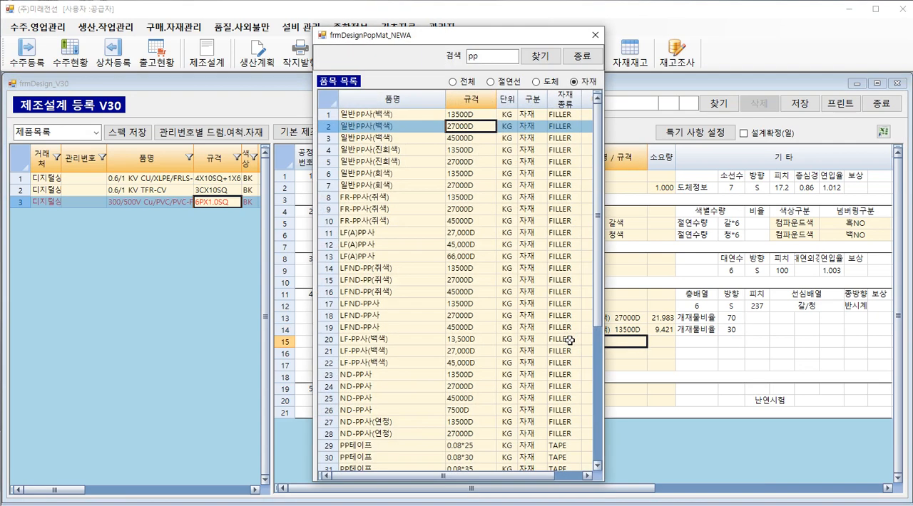
{"action": "double_click", "coordinate": [481, 60]}
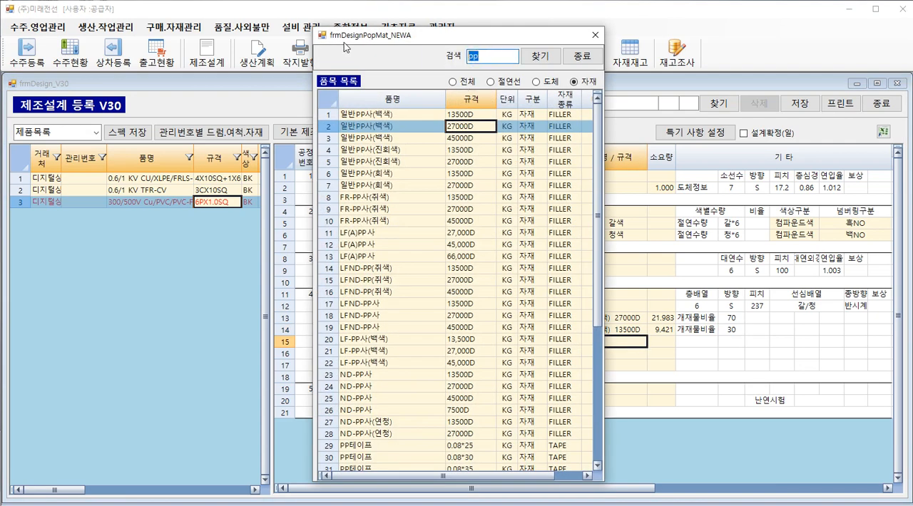
{"action": "type", "text": "0.038"}
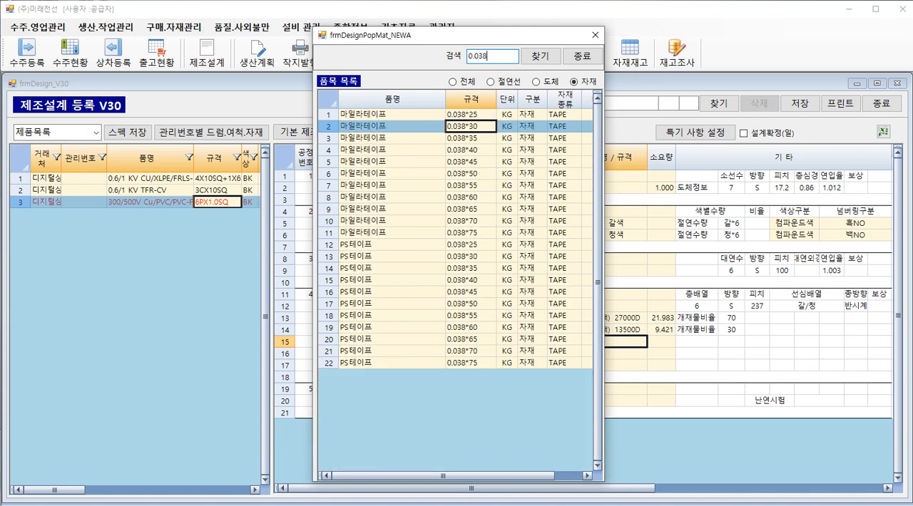
{"action": "double_click", "coordinate": [460, 268]}
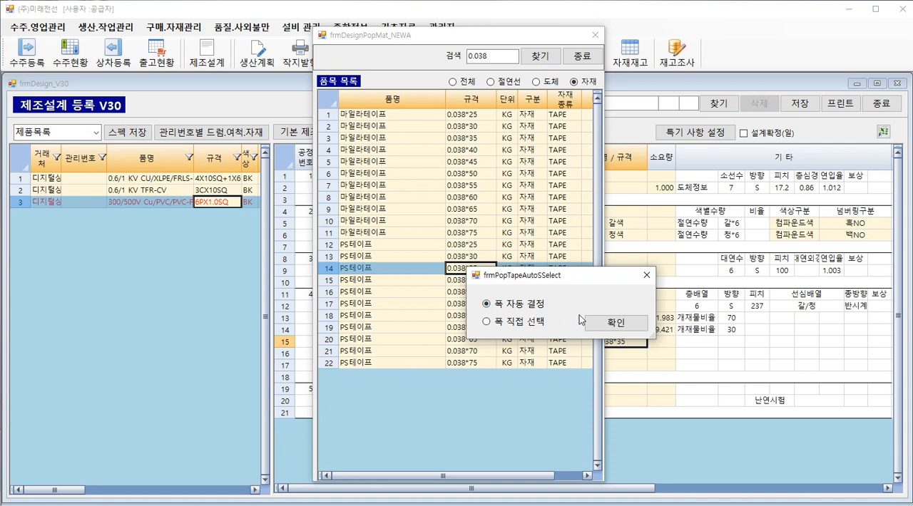
{"action": "left_click", "coordinate": [612, 322]}
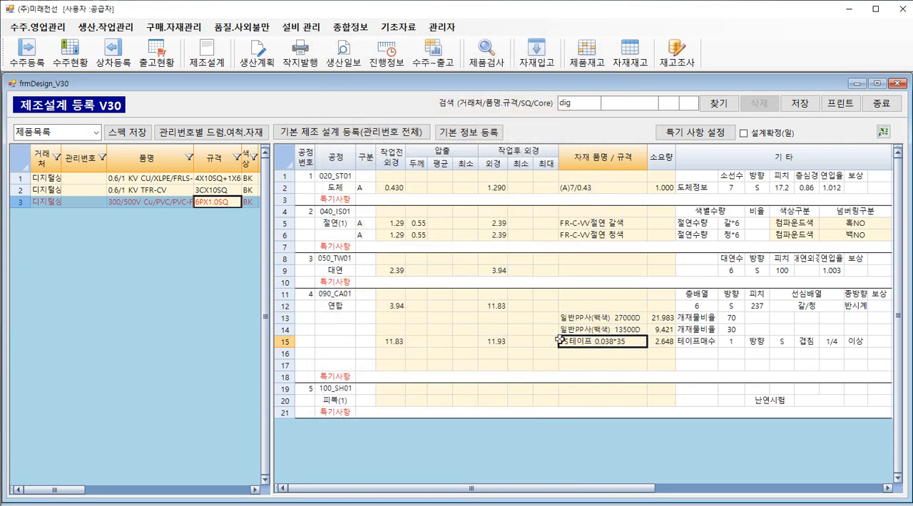
Search the conductor items (도체) for 7/0.2 and add 석도연선 (T)7/0.25 to the row below the PS tape.
{"action": "left_click", "coordinate": [605, 354]}
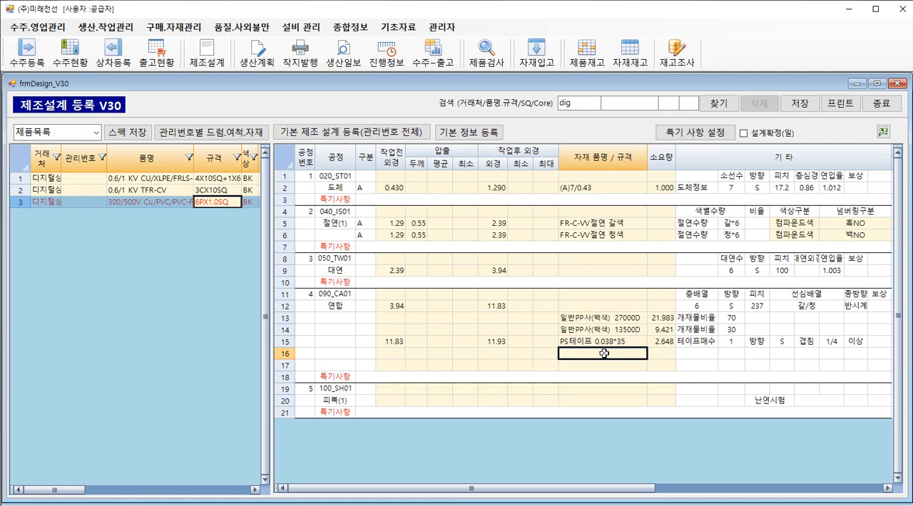
{"action": "double_click", "coordinate": [603, 353]}
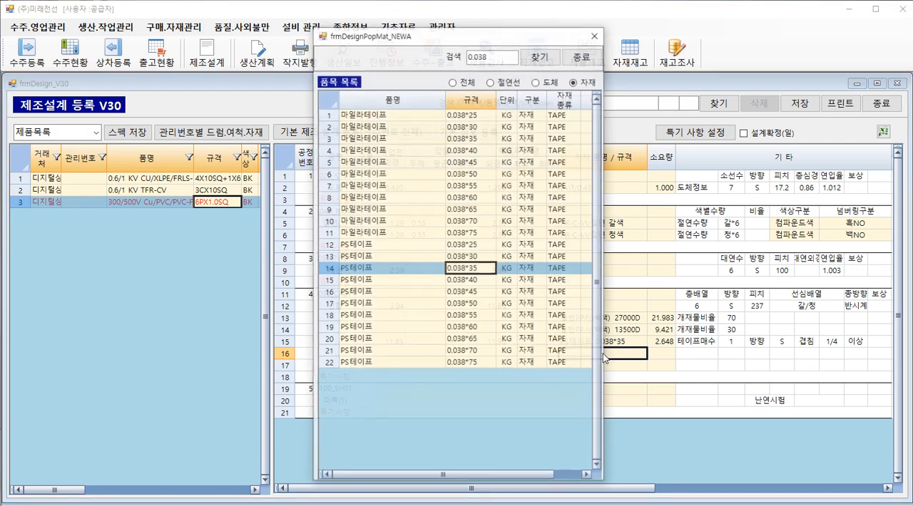
{"action": "left_click", "coordinate": [537, 82]}
{"action": "left_click", "coordinate": [492, 56]}
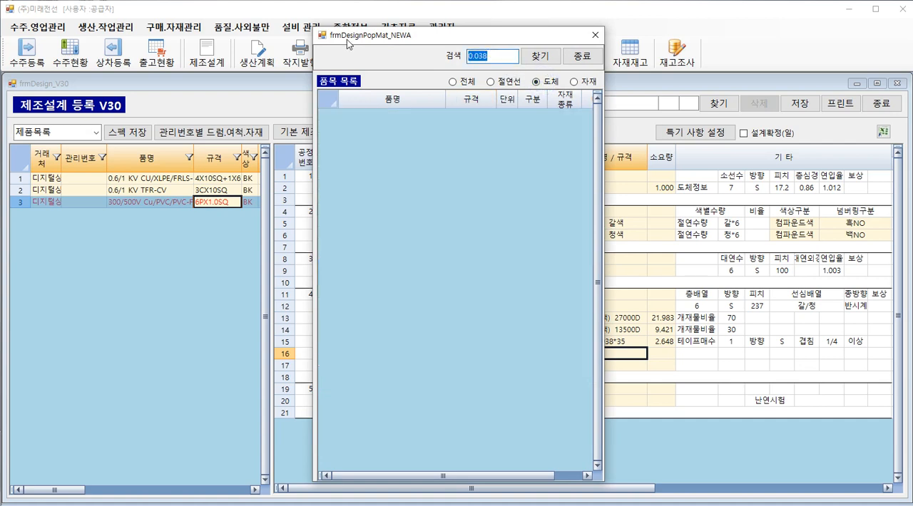
{"action": "type", "text": "7/0.2"}
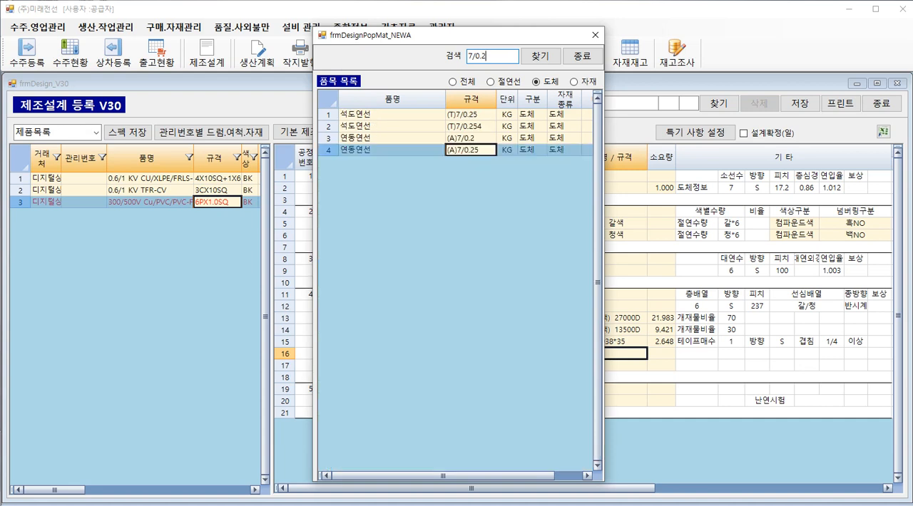
{"action": "left_click", "coordinate": [441, 114]}
{"action": "double_click", "coordinate": [432, 117]}
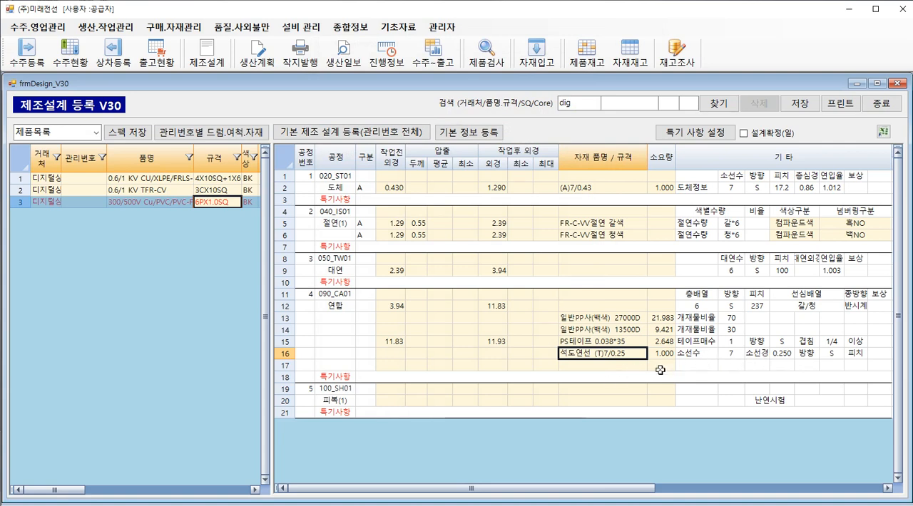
Search the materials for 0.038 and add 마일라테이프 0.038*75 to the last 연합 row, letting its width be determined automatically.
{"action": "double_click", "coordinate": [578, 366]}
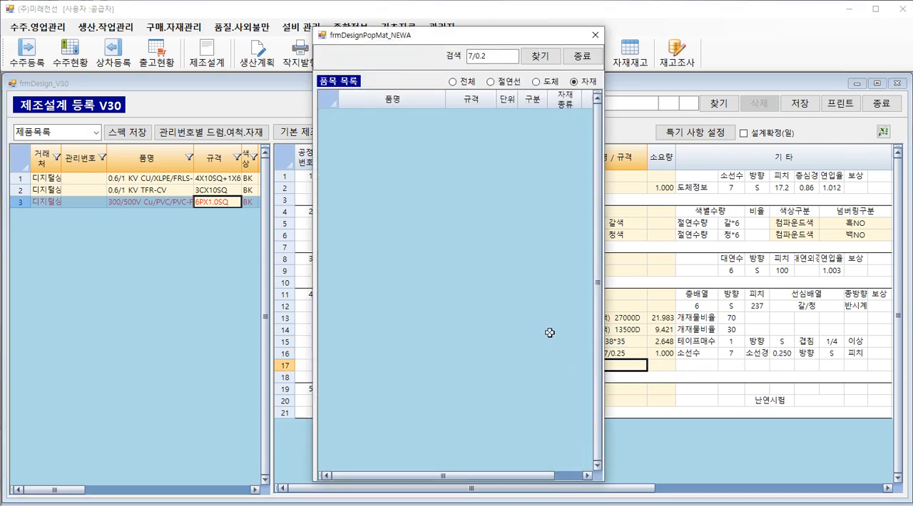
{"action": "left_click", "coordinate": [492, 56]}
{"action": "type", "text": "0.03"}
{"action": "key", "text": "Return"}
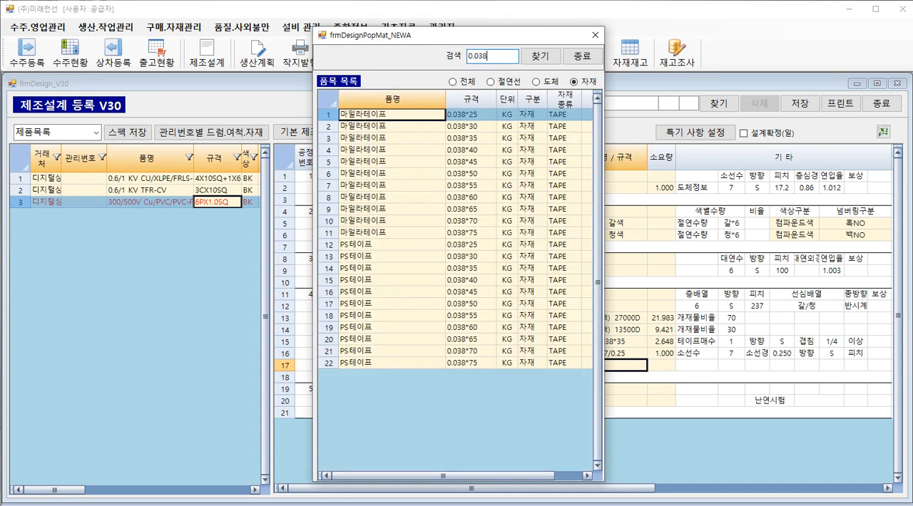
{"action": "double_click", "coordinate": [464, 233]}
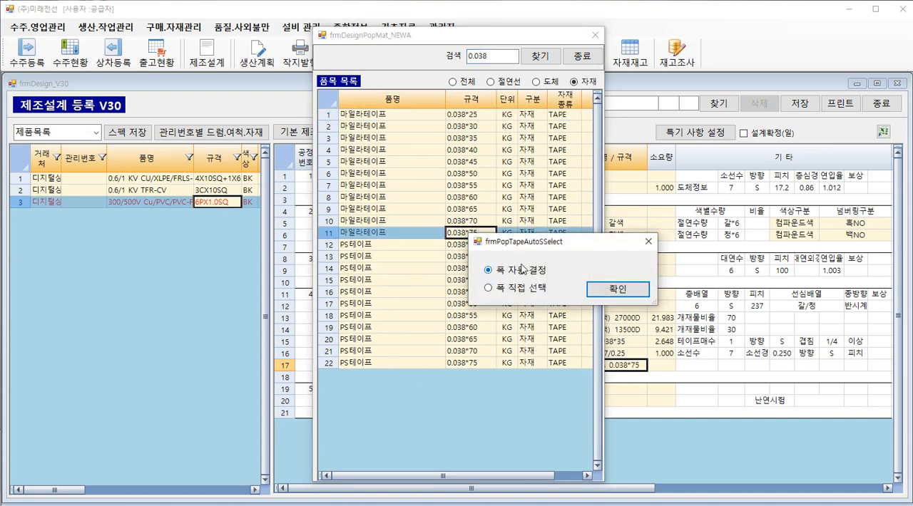
{"action": "left_click", "coordinate": [618, 289]}
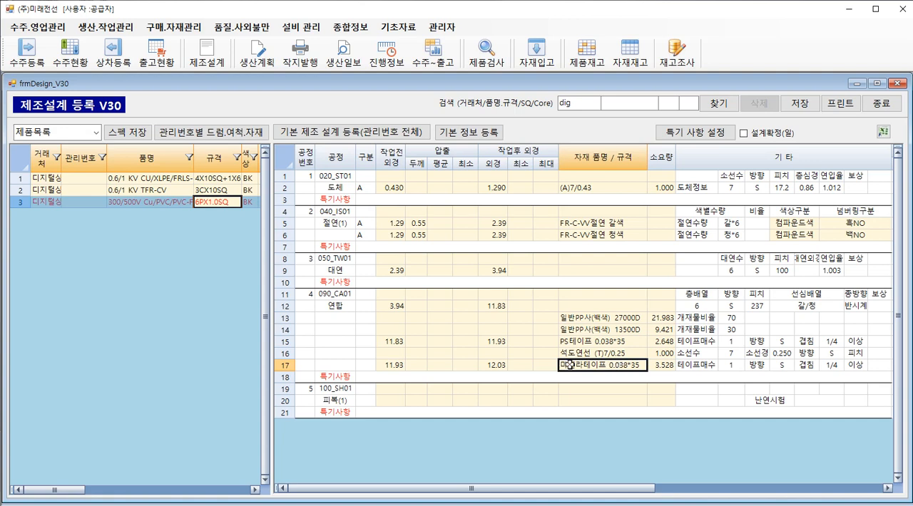
Set the compensation (보상) of the 연합 process to 0.2 and check the last row's outer diameter after work.
{"action": "left_click", "coordinate": [499, 365]}
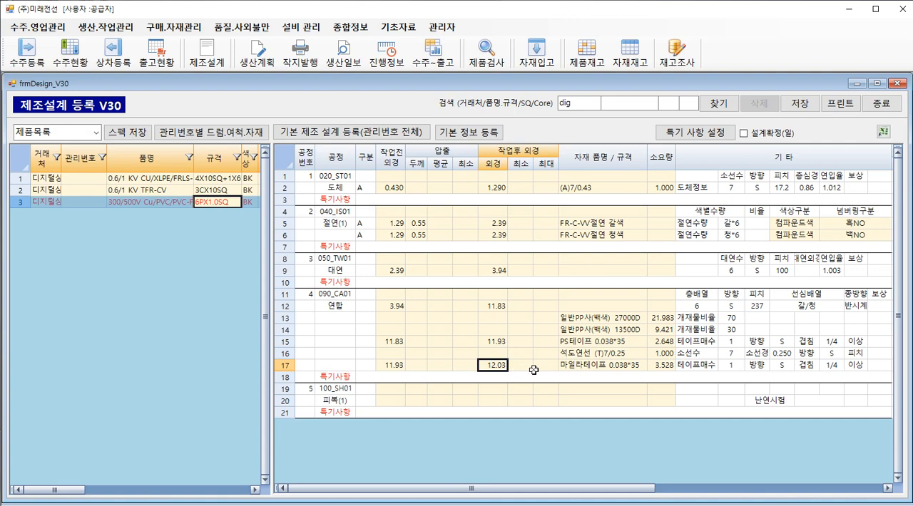
{"action": "left_click", "coordinate": [873, 305]}
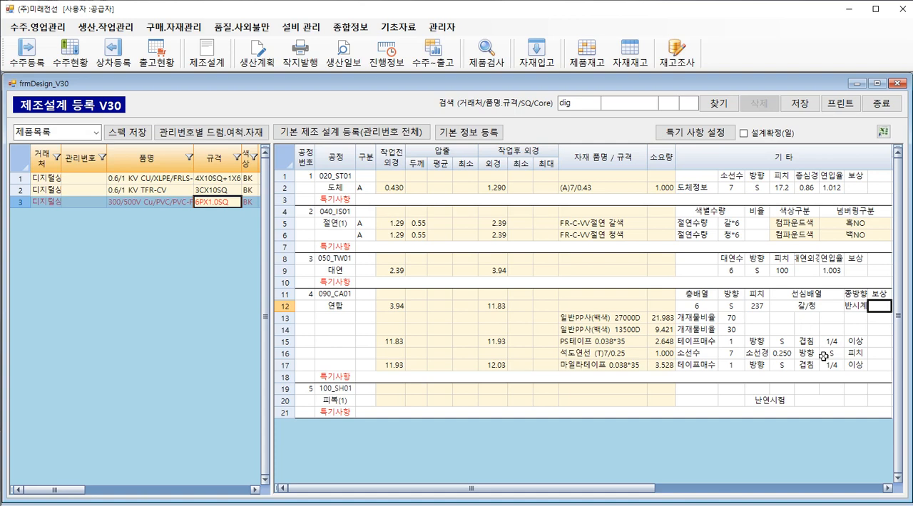
{"action": "type", "text": "0.2"}
{"action": "key", "text": "Return"}
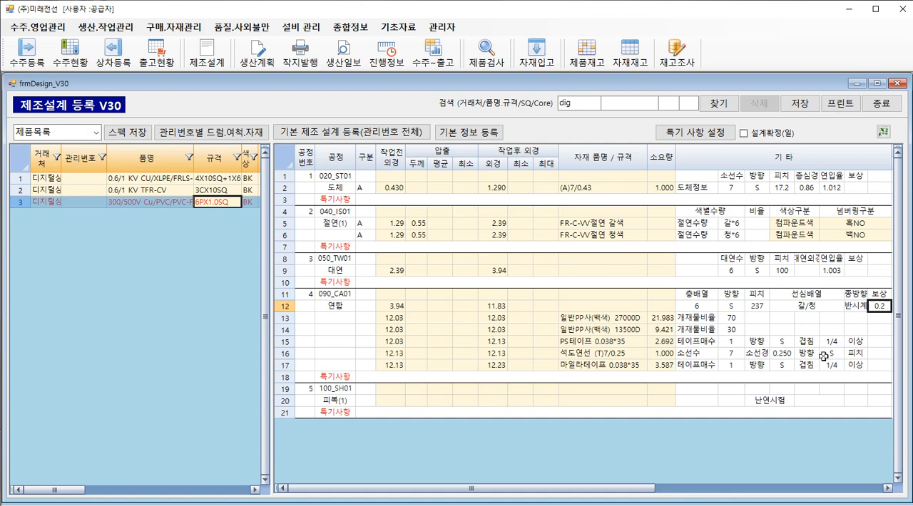
{"action": "left_click", "coordinate": [497, 365]}
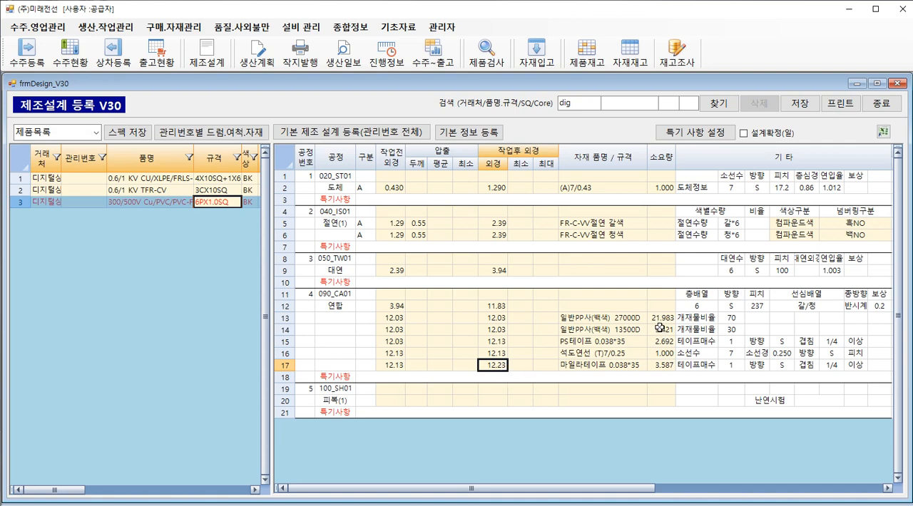
Review the required quantities (소요량) of the 연합 materials, and set the 마일라테이프 row's overlap (겹침) to 1/5.
{"action": "left_click_drag", "start_coordinate": [660, 318], "coordinate": [666, 364]}
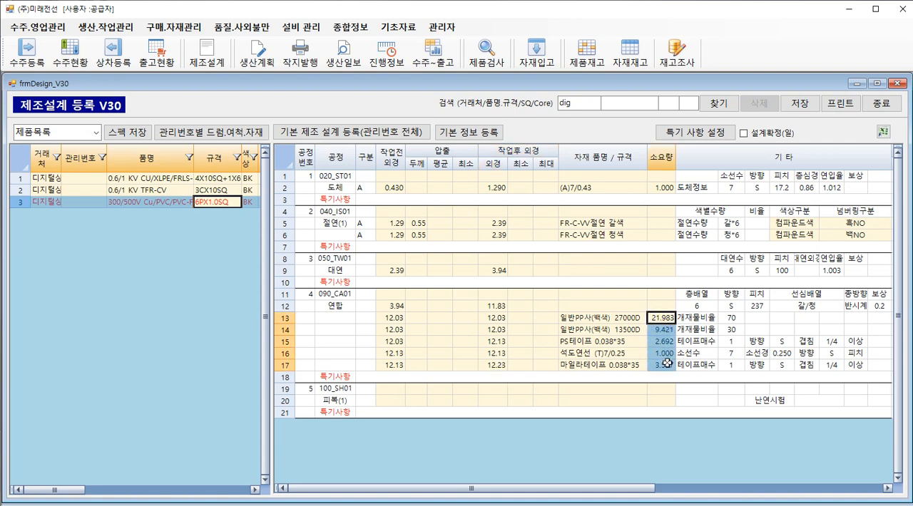
{"action": "left_click", "coordinate": [666, 342]}
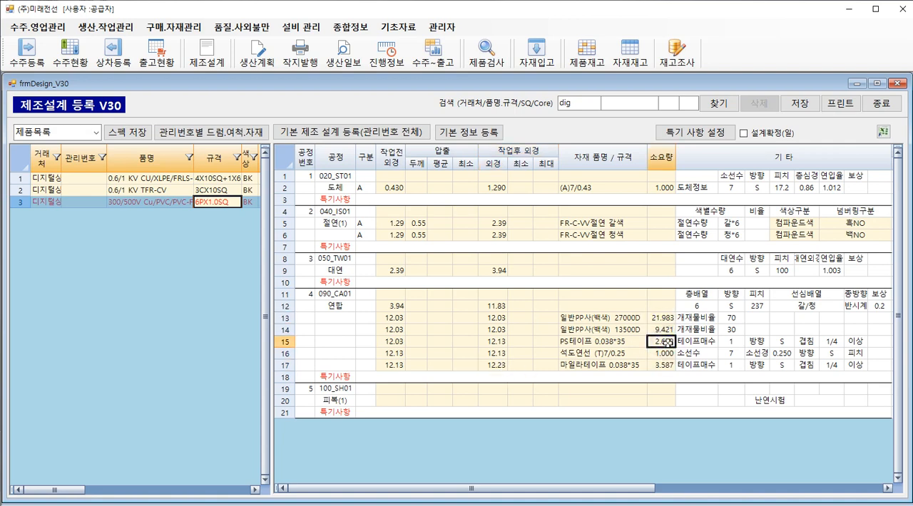
{"action": "left_click", "coordinate": [782, 342]}
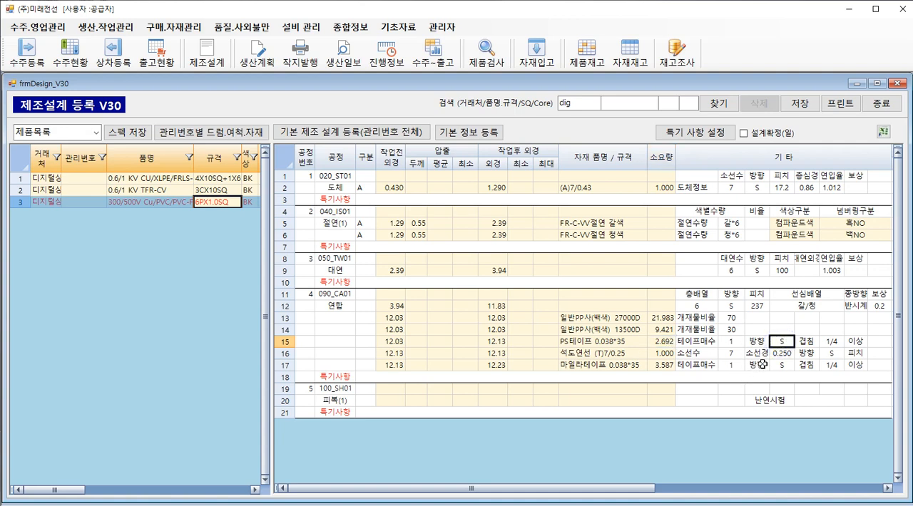
{"action": "double_click", "coordinate": [788, 344]}
{"action": "double_click", "coordinate": [788, 344]}
{"action": "left_click", "coordinate": [830, 366]}
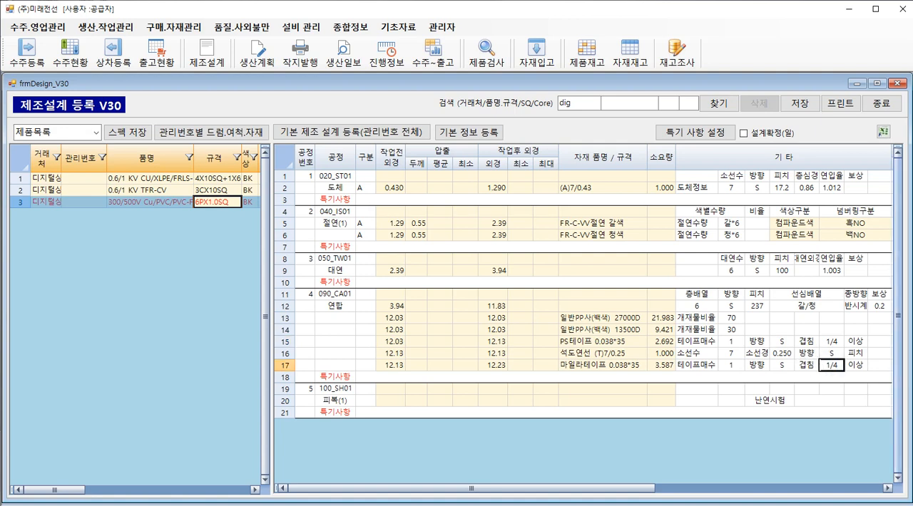
{"action": "key", "text": "BackSpace"}
{"action": "left_click", "coordinate": [660, 364]}
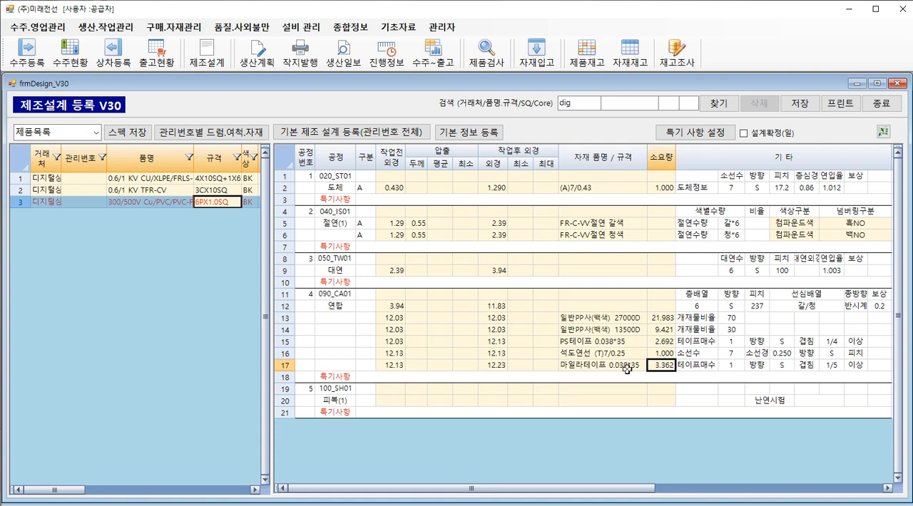
Fill in the 피복(1) process's outer diameter before work from the preceding process and set its extrusion thickness (두께) to 1.55.
{"action": "left_click", "coordinate": [391, 402]}
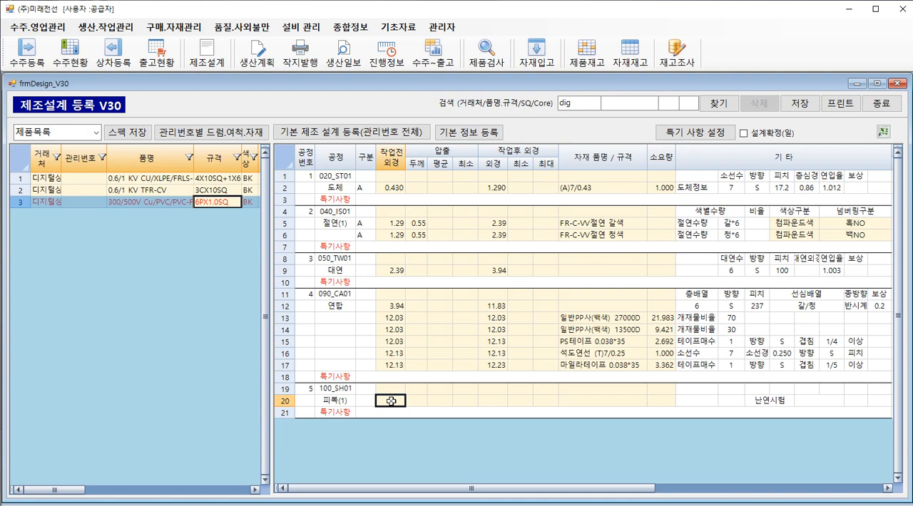
{"action": "double_click", "coordinate": [392, 402]}
{"action": "left_click", "coordinate": [414, 403]}
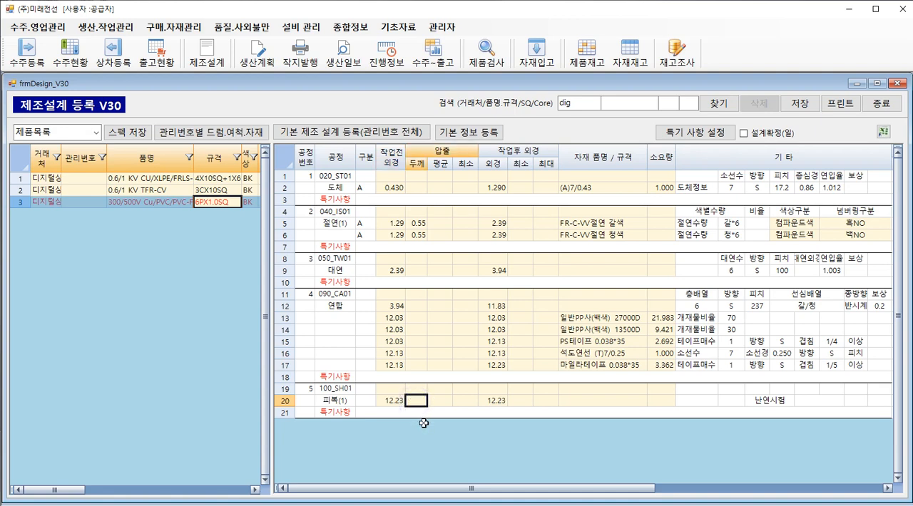
{"action": "type", "text": "1.55"}
{"action": "key", "text": "Return"}
Search the materials for fr-st, assign FR-ST2(30)재생 흑색 to the 피복(1) process, and calculate its required quantity (소요량).
{"action": "left_click", "coordinate": [570, 401]}
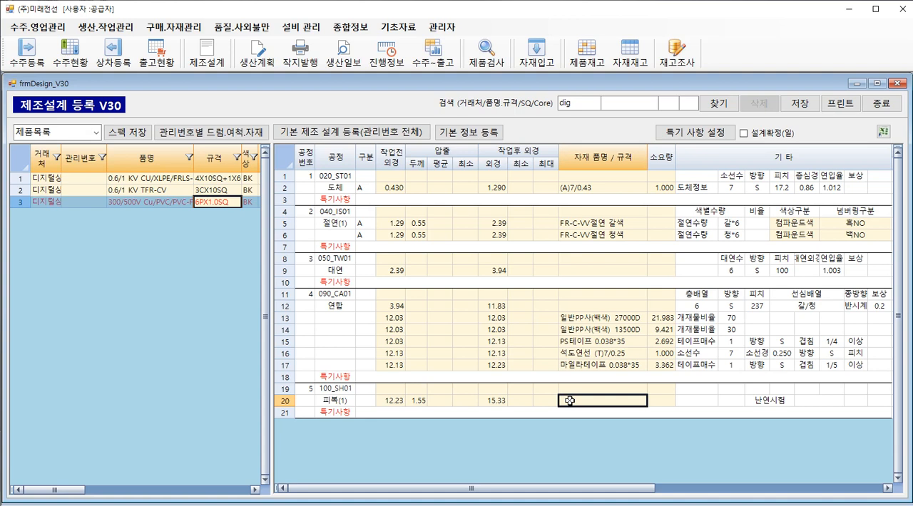
{"action": "double_click", "coordinate": [570, 401]}
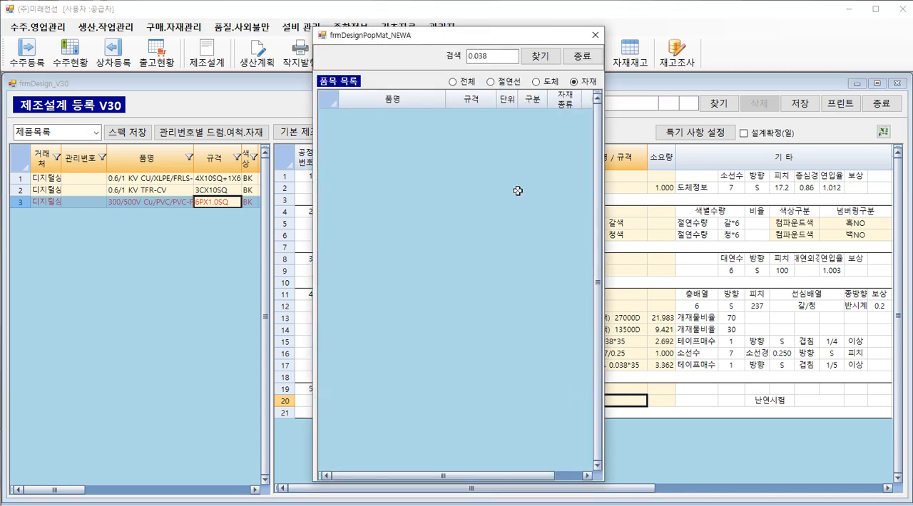
{"action": "double_click", "coordinate": [494, 57]}
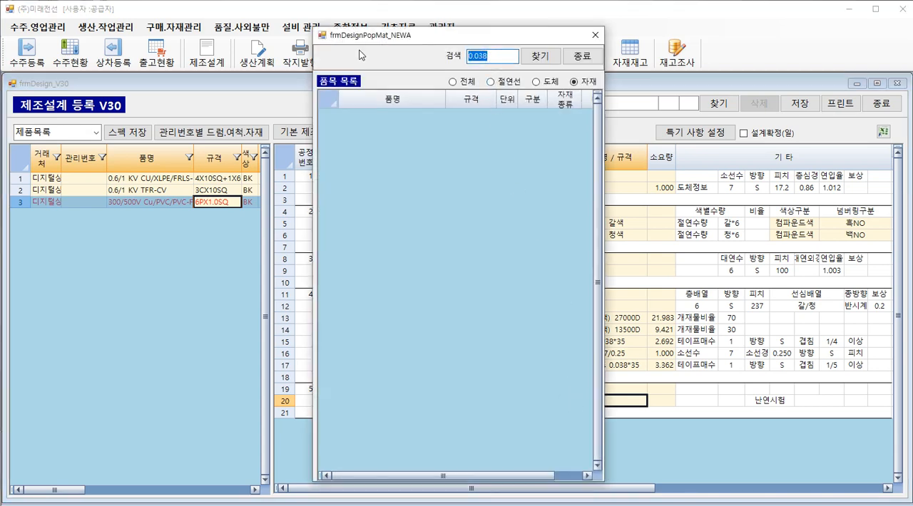
{"action": "type", "text": "fr"}
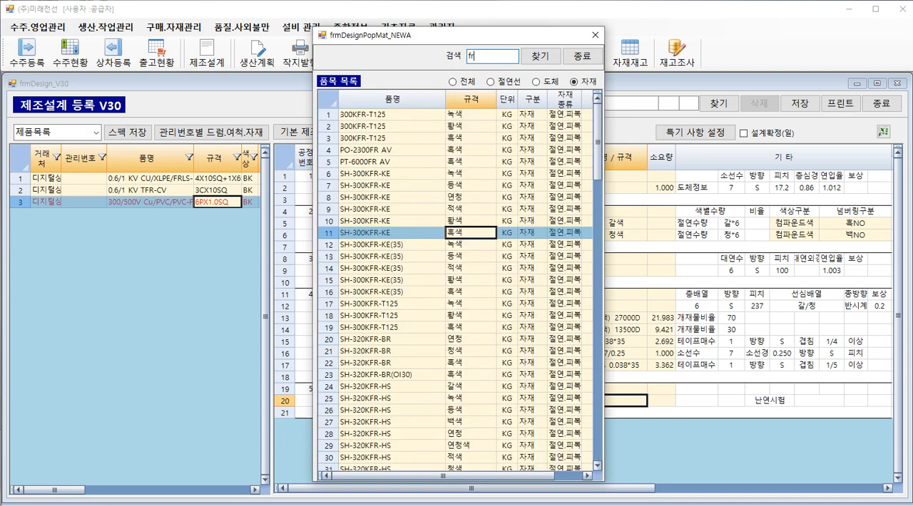
{"action": "type", "text": "-st"}
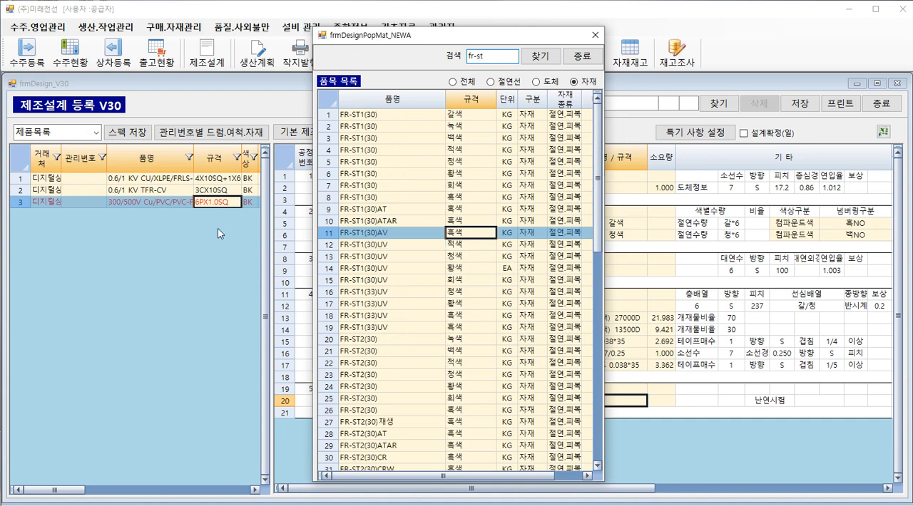
{"action": "left_click", "coordinate": [420, 410]}
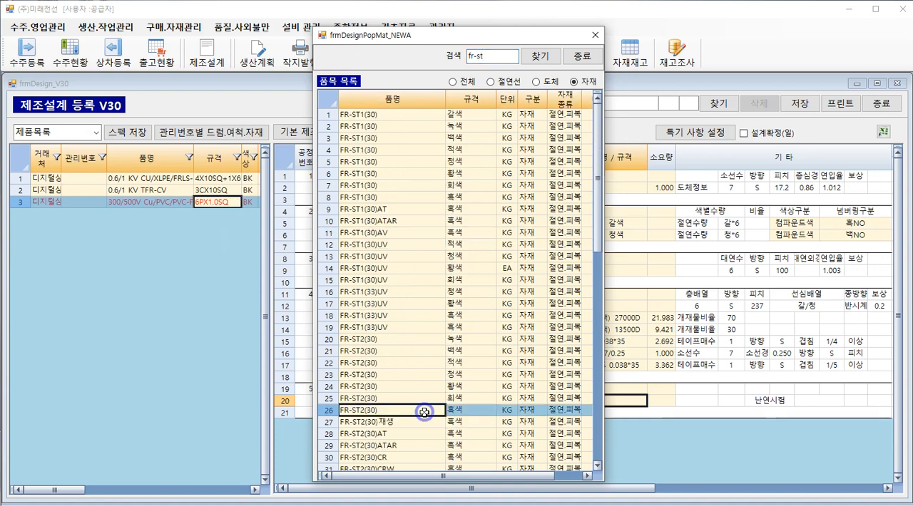
{"action": "left_click", "coordinate": [428, 423]}
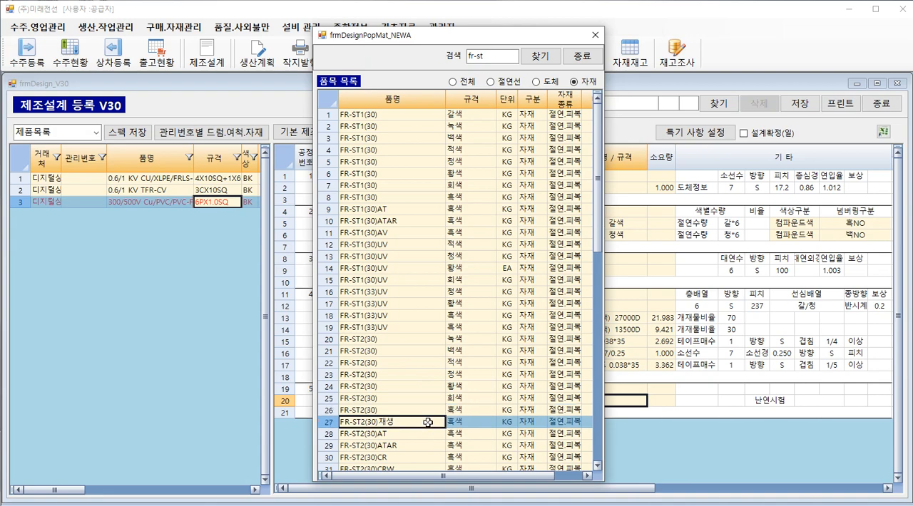
{"action": "double_click", "coordinate": [428, 423]}
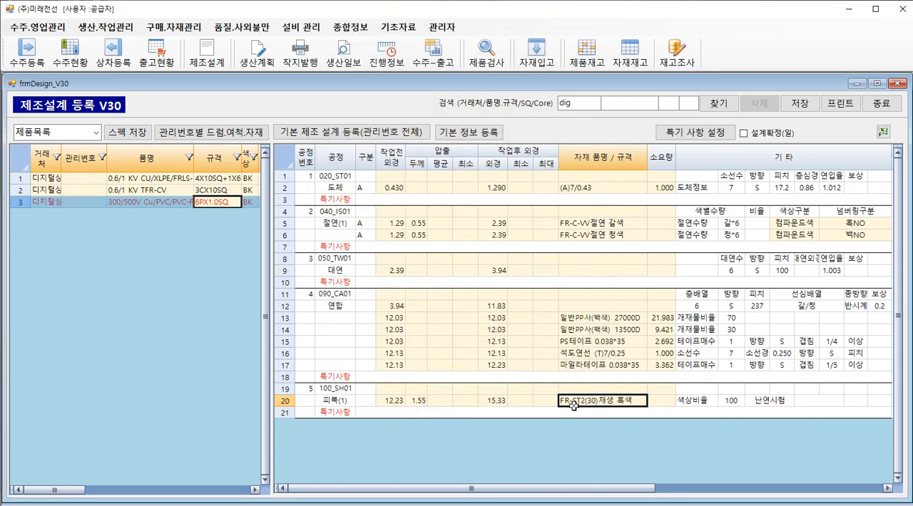
{"action": "left_click", "coordinate": [660, 401]}
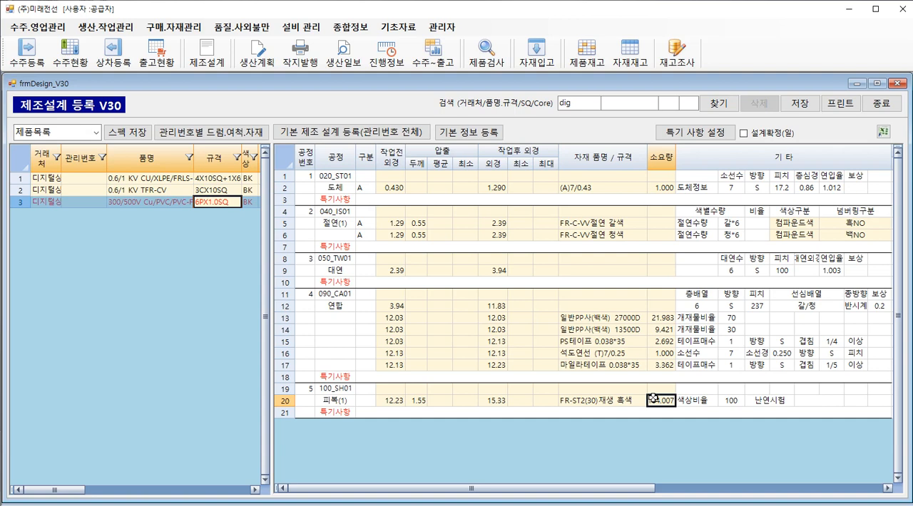
Mark the 6PX1.0SQ design as confirmed (설계확정) and save it.
{"action": "left_click", "coordinate": [744, 136]}
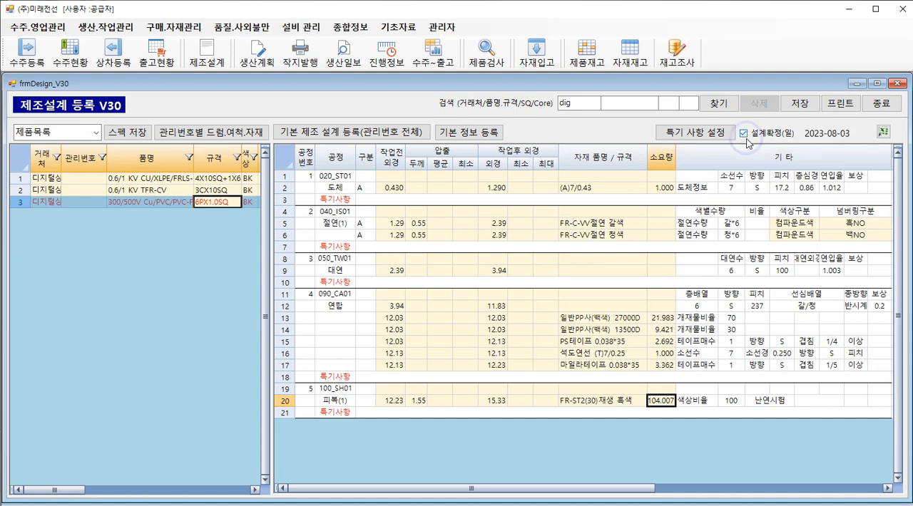
{"action": "left_click", "coordinate": [798, 103]}
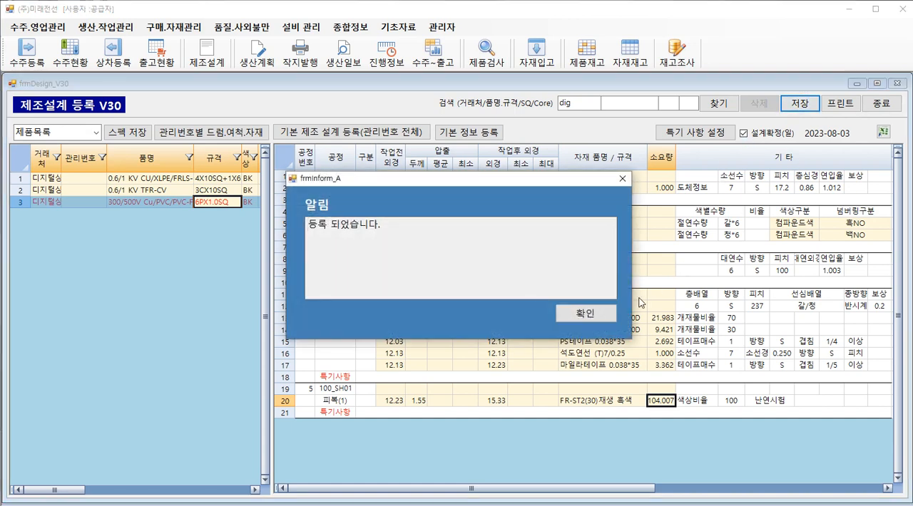
{"action": "left_click", "coordinate": [596, 314]}
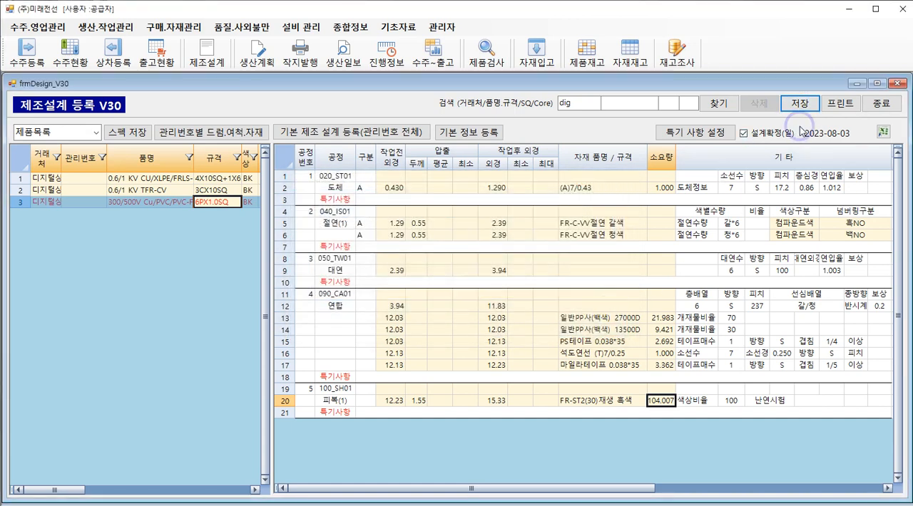
Reload the saved 6PX1.0SQ design and review the required quantities (소요량) across all processes.
{"action": "left_click", "coordinate": [719, 106]}
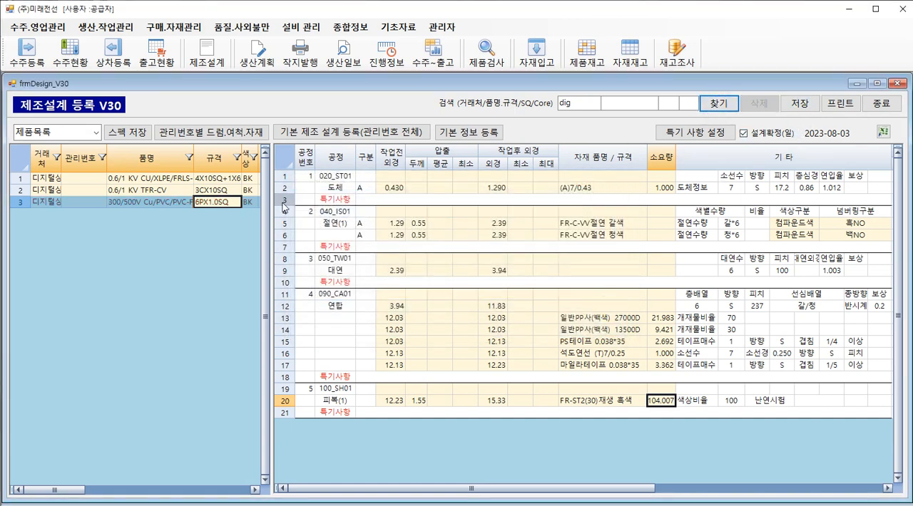
{"action": "left_click", "coordinate": [231, 205]}
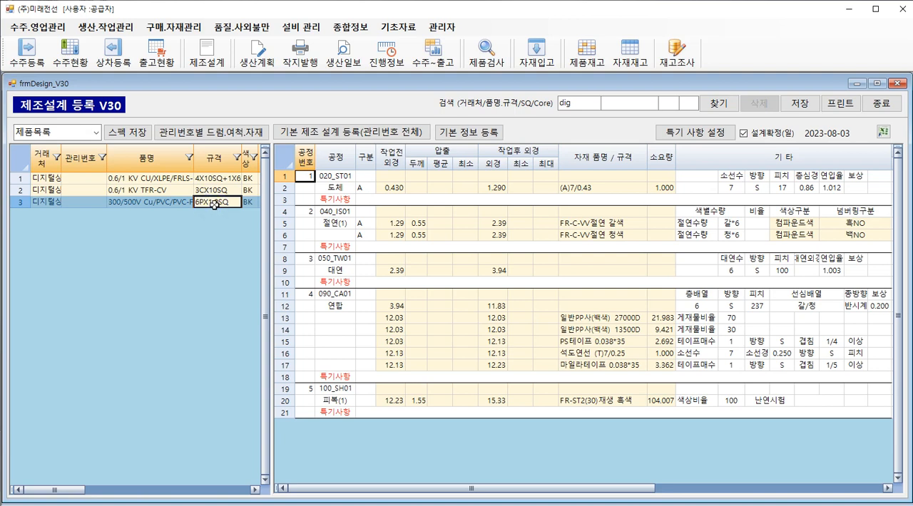
{"action": "left_click_drag", "start_coordinate": [662, 188], "coordinate": [659, 388]}
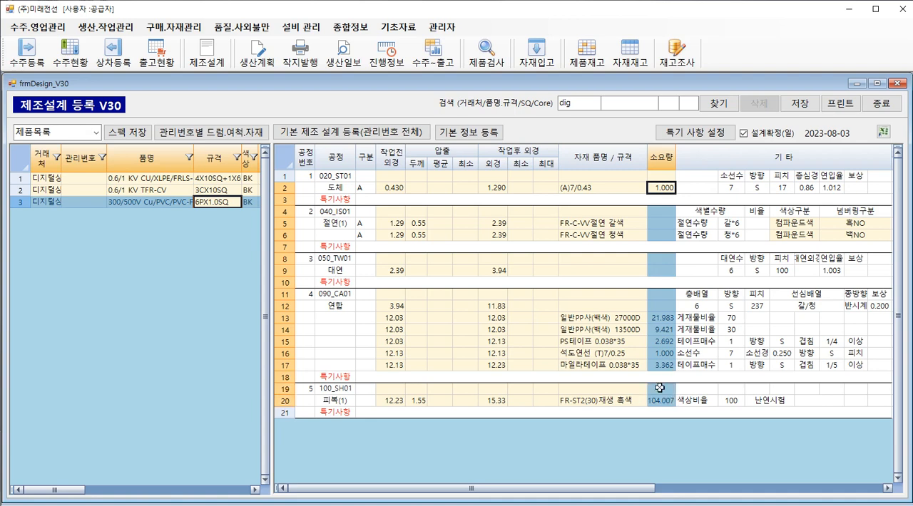
Try to open the input material list of the 피복(1) process, 100_SH01, while the design is confirmed.
{"action": "left_click", "coordinate": [342, 390]}
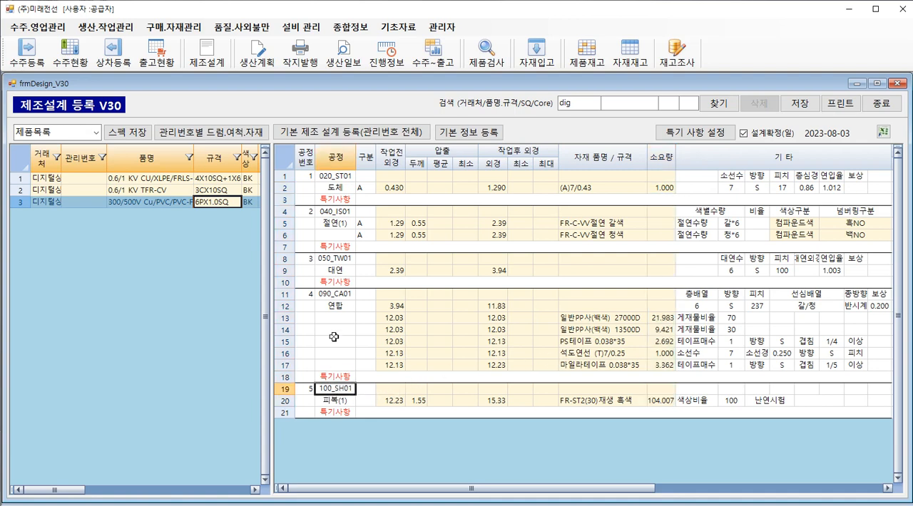
{"action": "right_click", "coordinate": [326, 389]}
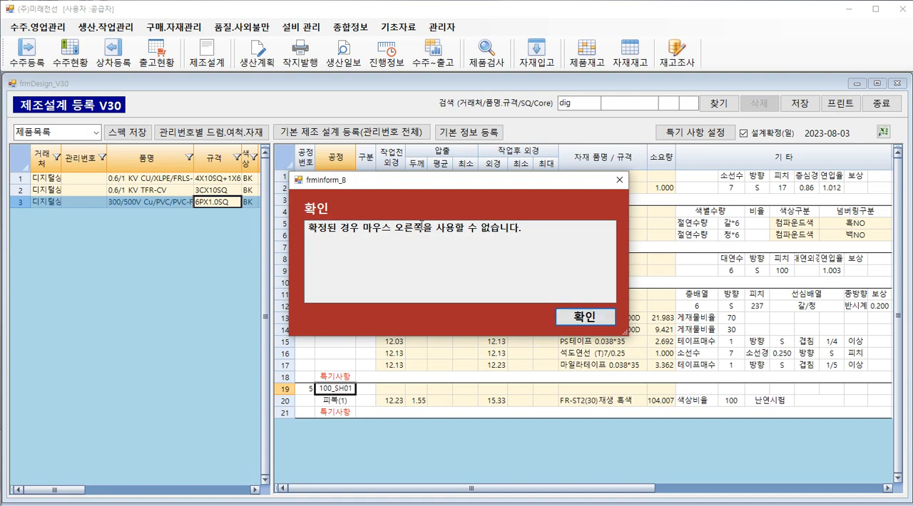
{"action": "left_click", "coordinate": [577, 318]}
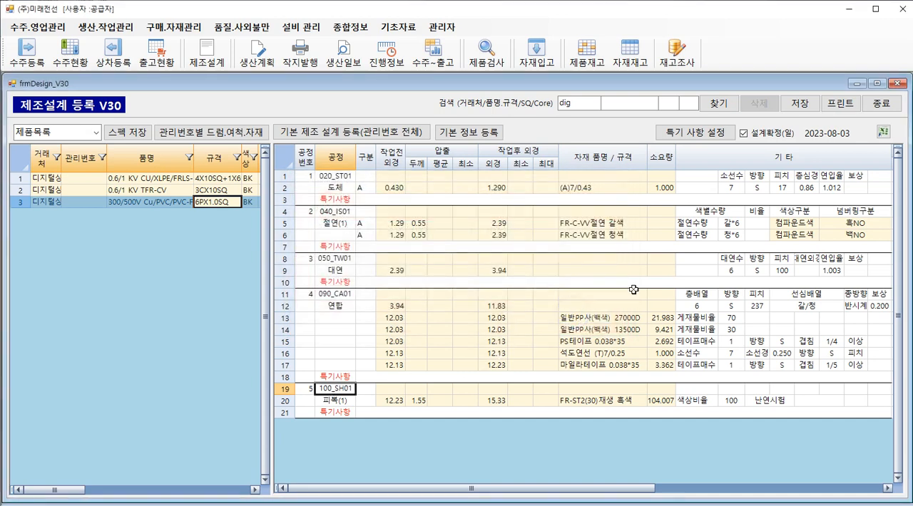
Clear the design confirmation (설계확정) of 6PX1.0SQ and save the design.
{"action": "left_click", "coordinate": [744, 132]}
{"action": "left_click", "coordinate": [785, 107]}
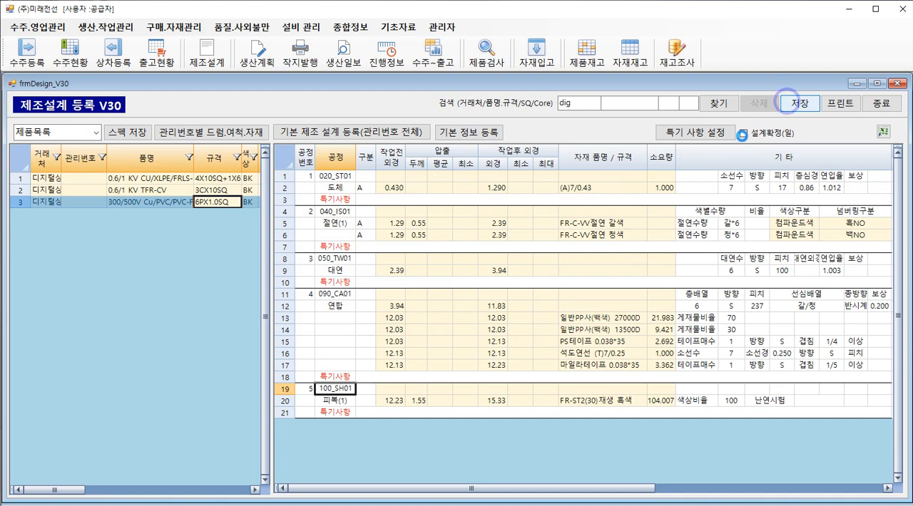
{"action": "left_click", "coordinate": [593, 313]}
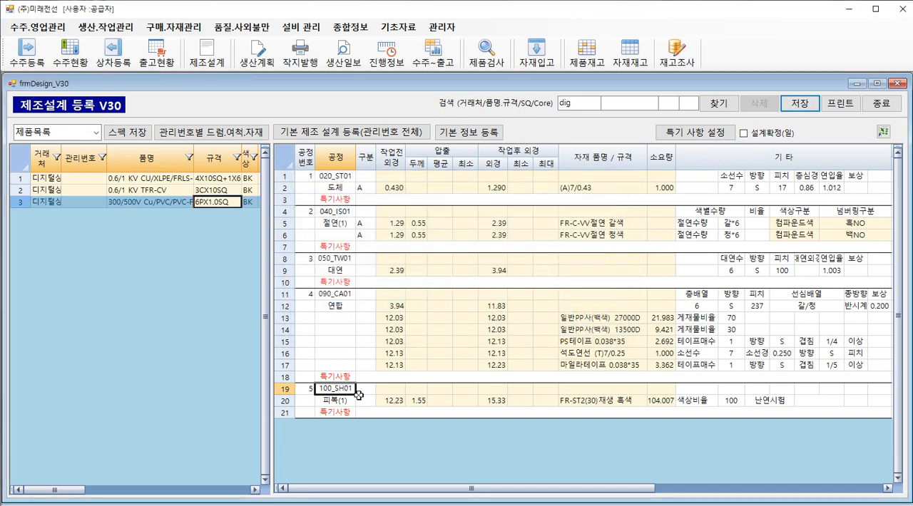
Examine the input materials and quantities (투입 수량) for the 피복 process 100_SH01 and the 연합 process 090_CA01.
{"action": "double_click", "coordinate": [338, 389]}
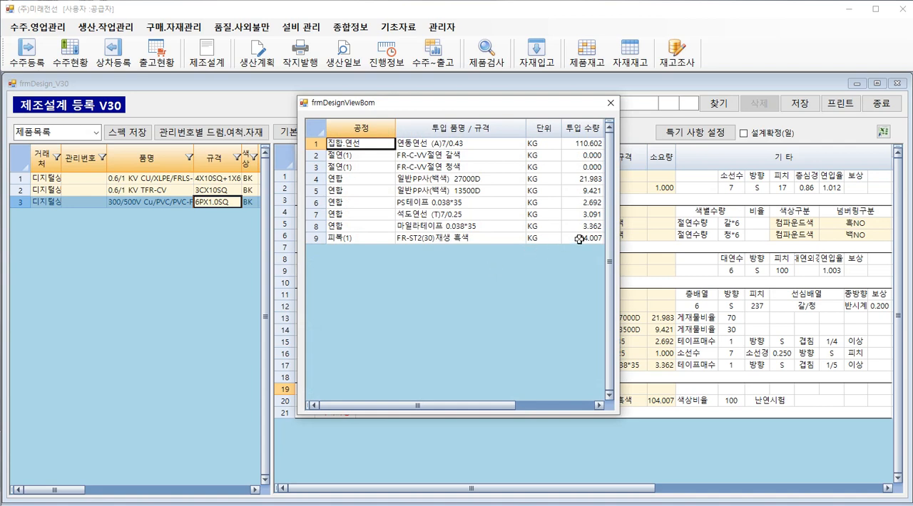
{"action": "left_click_drag", "start_coordinate": [579, 239], "coordinate": [594, 140]}
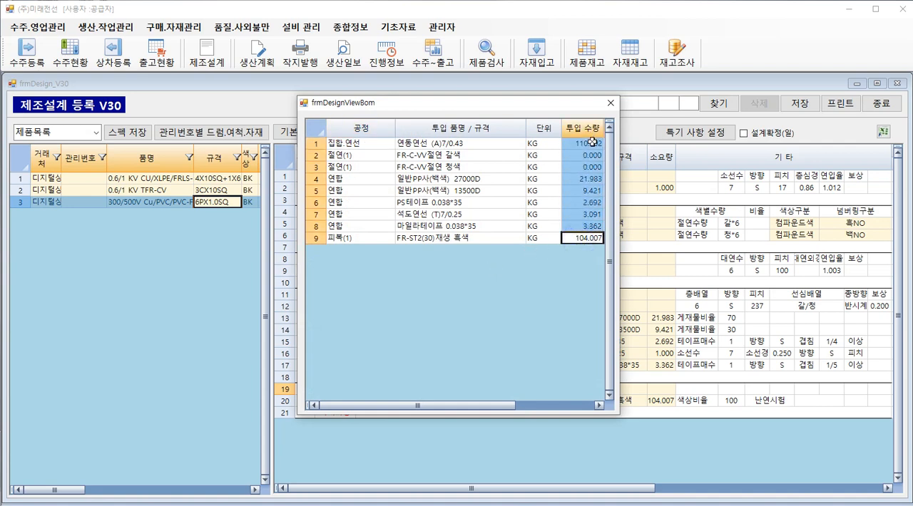
{"action": "left_click", "coordinate": [610, 103]}
{"action": "double_click", "coordinate": [336, 294]}
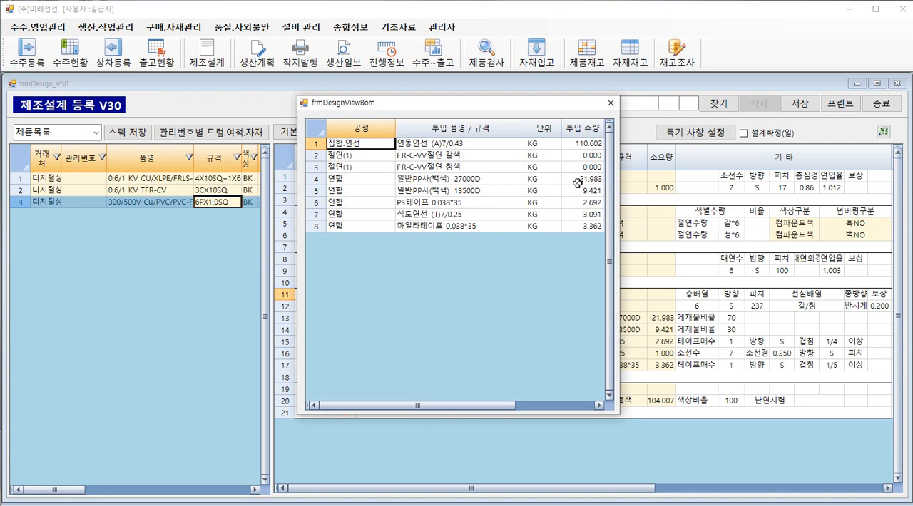
{"action": "left_click", "coordinate": [611, 103]}
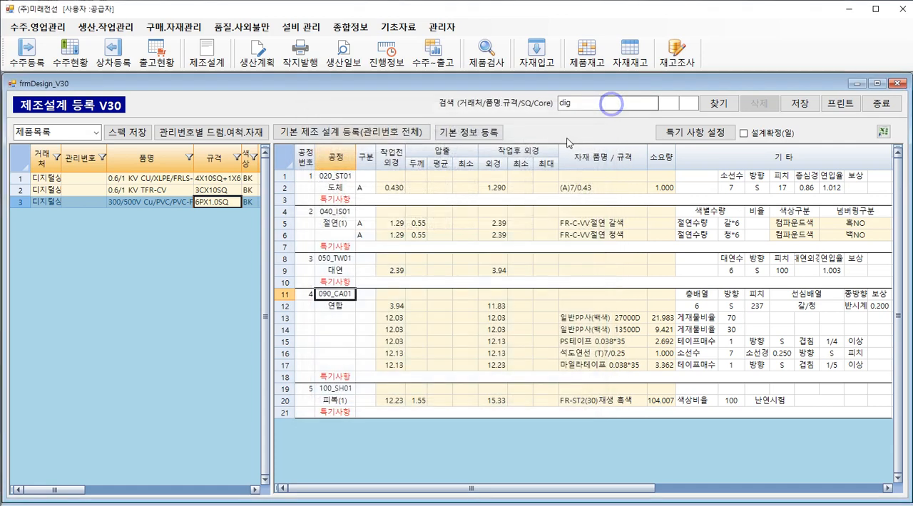
Examine the input materials of the 대연 process 050_TW01, checking the quantities (투입 수량) of the two 절연(1) materials.
{"action": "double_click", "coordinate": [336, 259]}
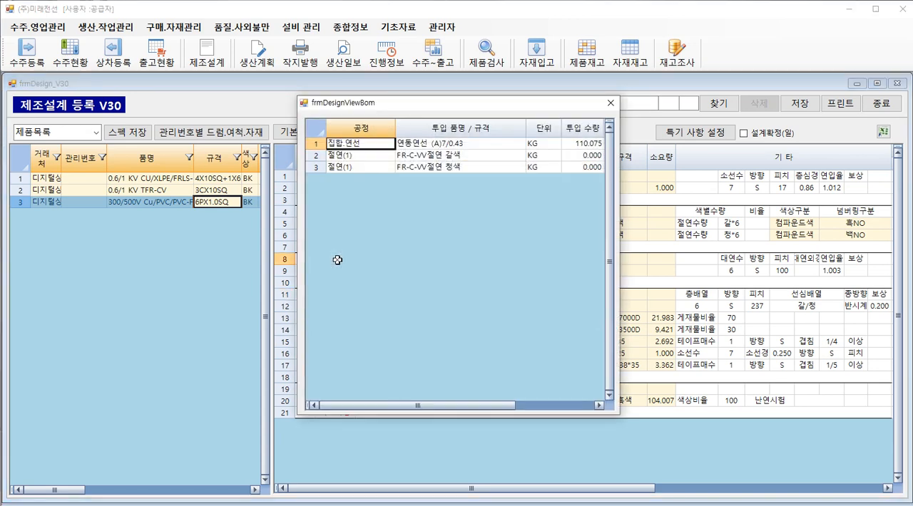
{"action": "left_click_drag", "start_coordinate": [373, 107], "coordinate": [511, 248]}
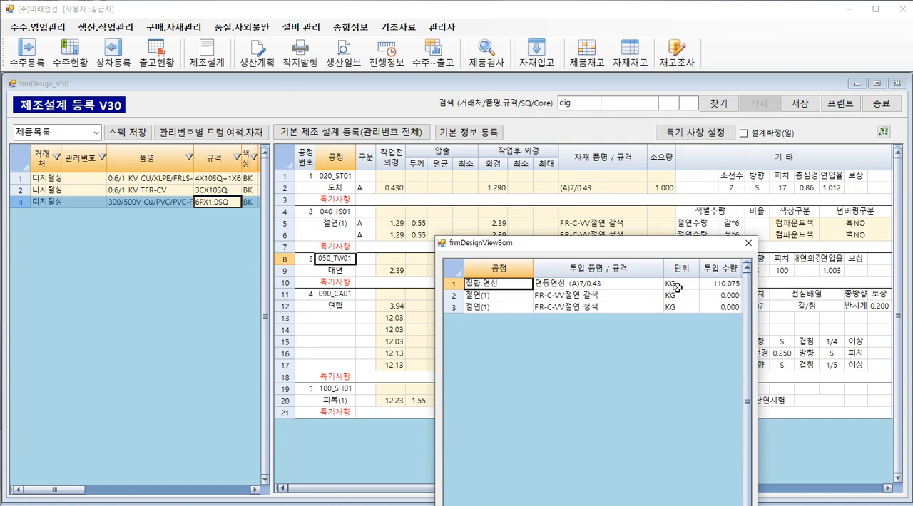
{"action": "left_click", "coordinate": [747, 246]}
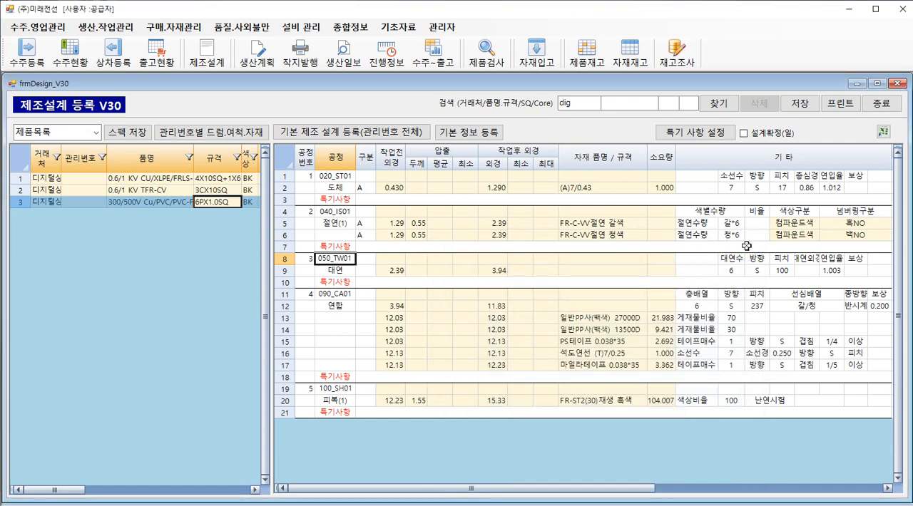
{"action": "double_click", "coordinate": [335, 260]}
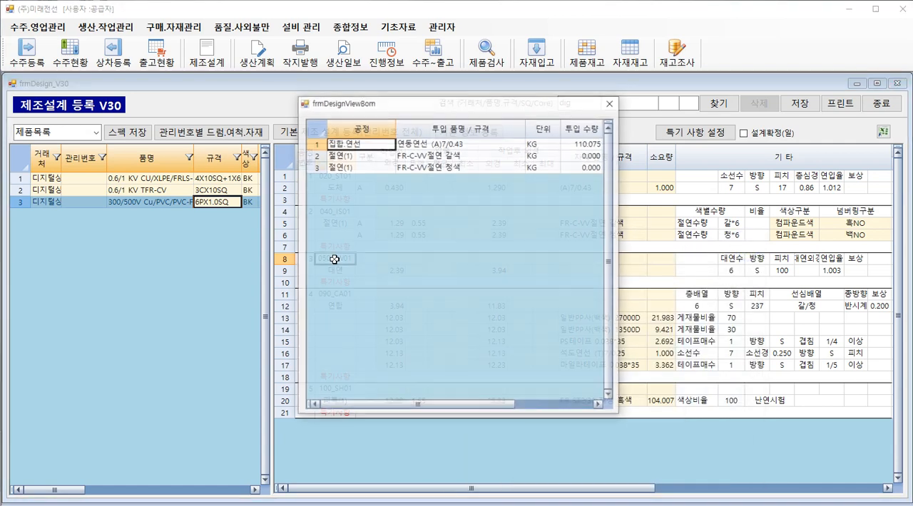
{"action": "left_click", "coordinate": [593, 159]}
{"action": "left_click", "coordinate": [611, 103]}
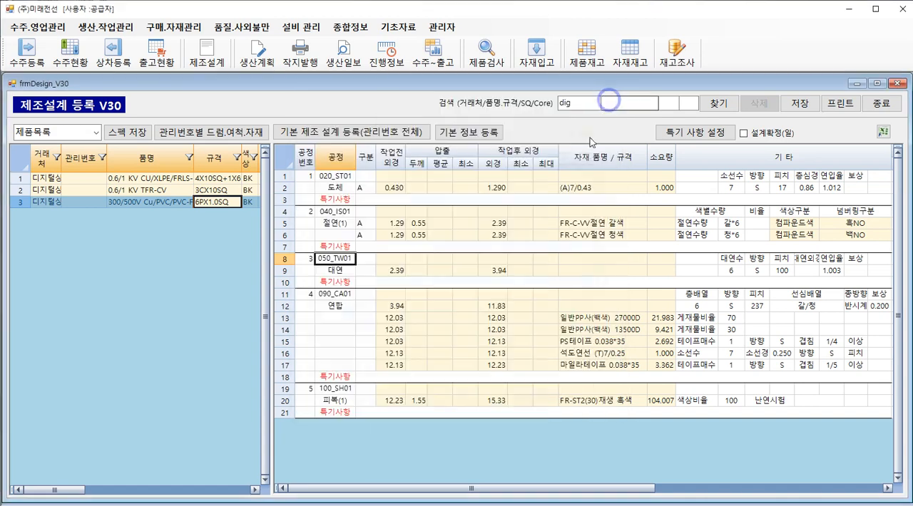
Calculate the required quantities (소요량) of the 절연(1) materials and save the design with 설계확정 turned on.
{"action": "left_click", "coordinate": [659, 223]}
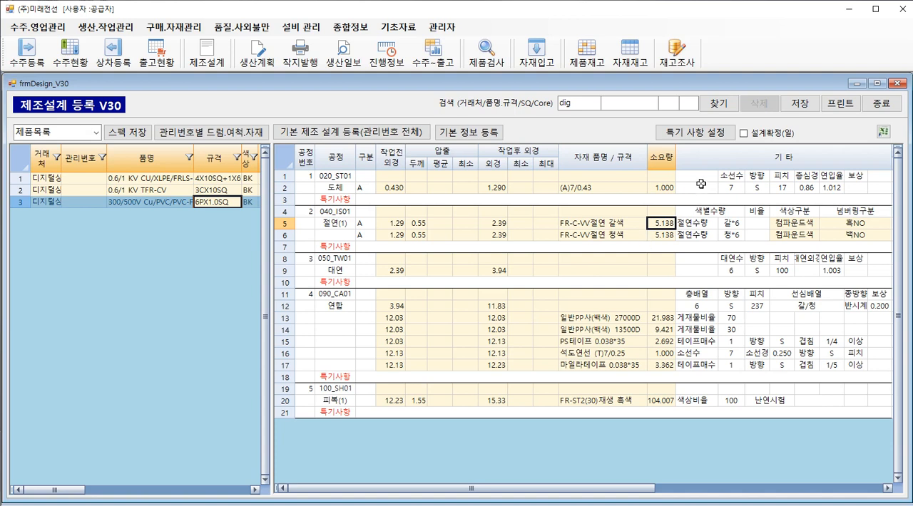
{"action": "left_click", "coordinate": [744, 133]}
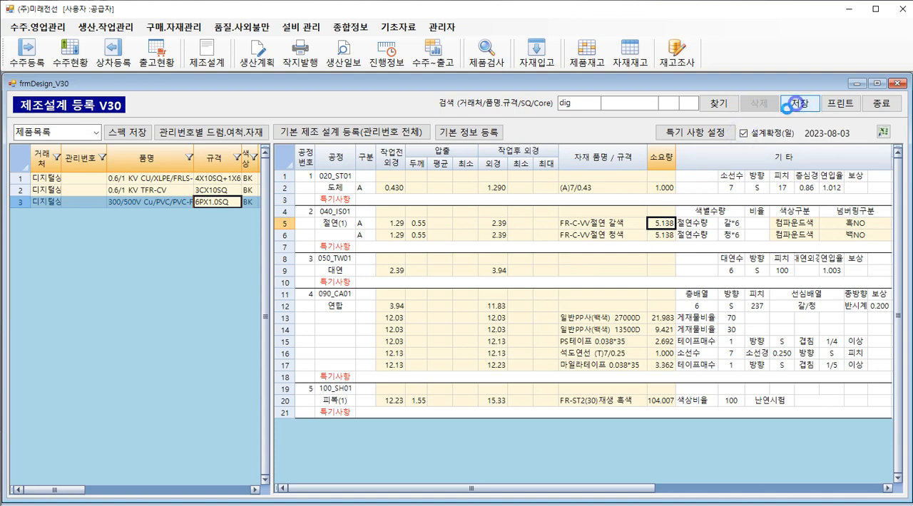
{"action": "left_click", "coordinate": [786, 106]}
{"action": "left_click", "coordinate": [575, 314]}
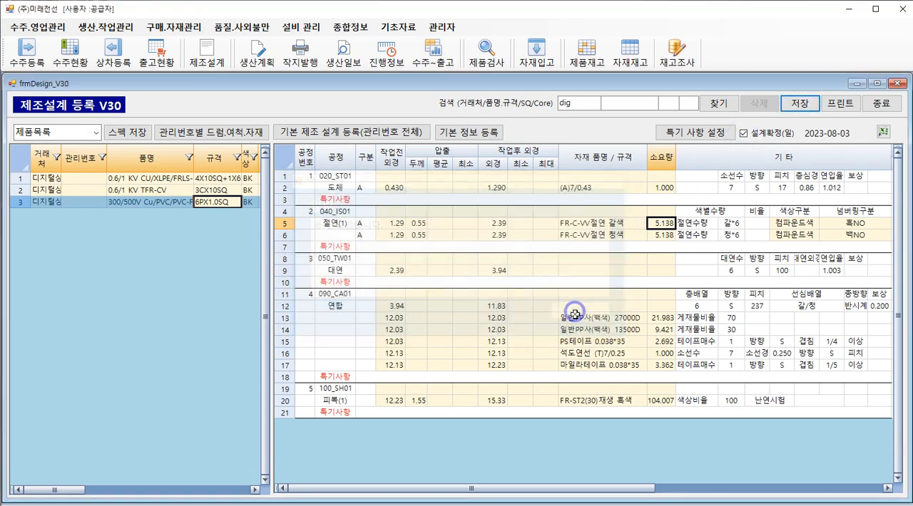
Reload the 6PX1.0SQ design and review the numbering classifications (넘버링구분) of the 절연(1) 갈색 and 청색 rows.
{"action": "left_click", "coordinate": [234, 205]}
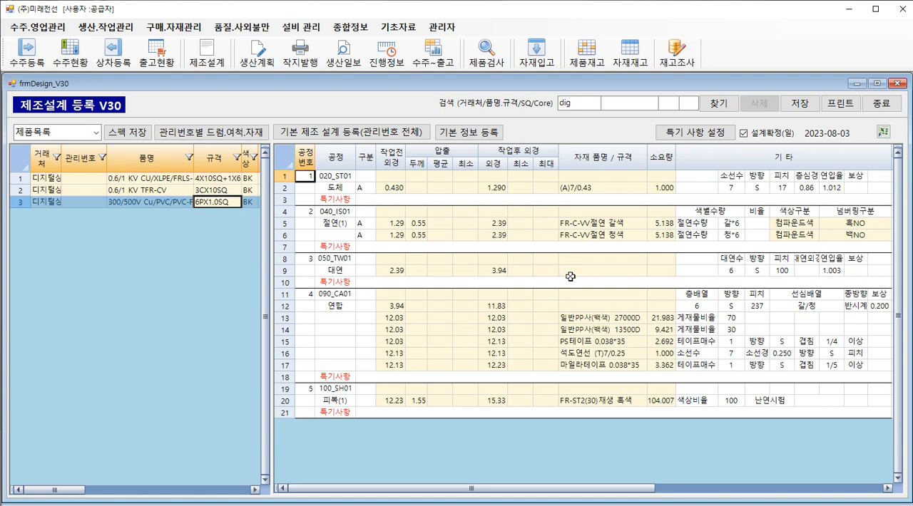
{"action": "left_click_drag", "start_coordinate": [863, 224], "coordinate": [862, 235]}
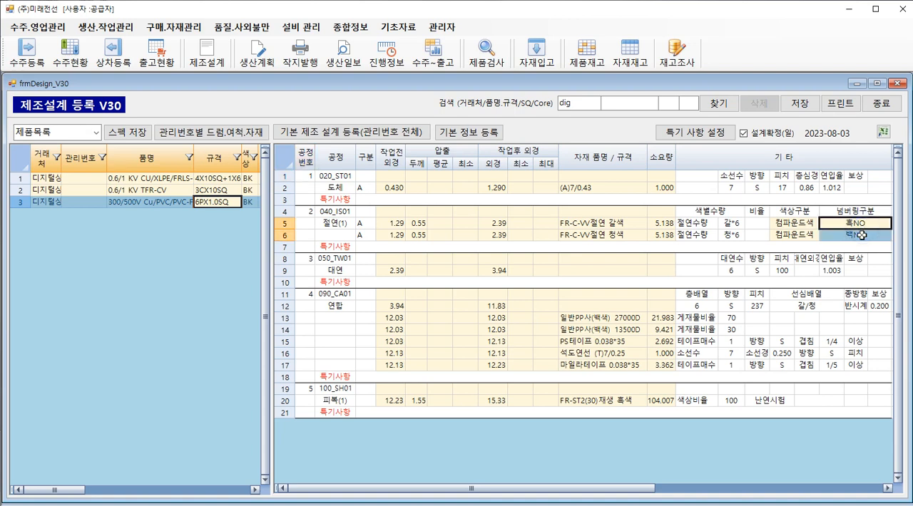
{"action": "left_click", "coordinate": [865, 224]}
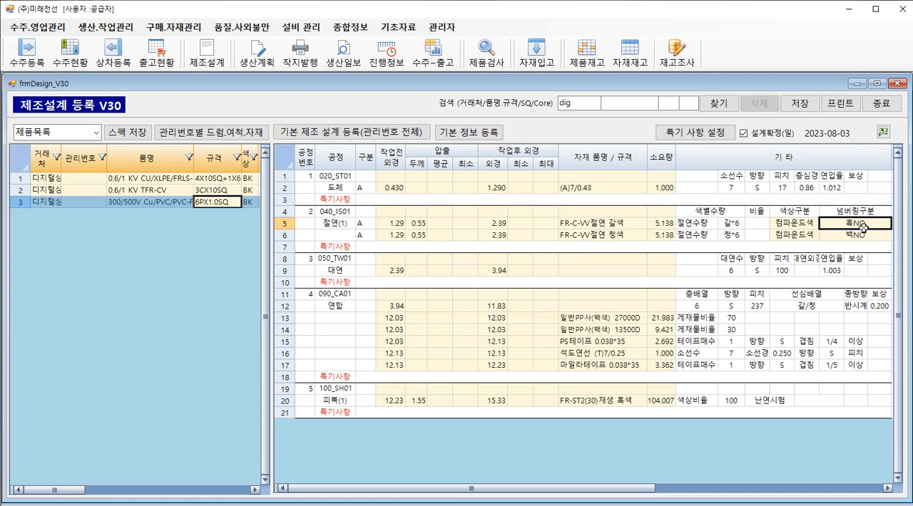
{"action": "left_click", "coordinate": [863, 236]}
{"action": "left_click", "coordinate": [863, 227]}
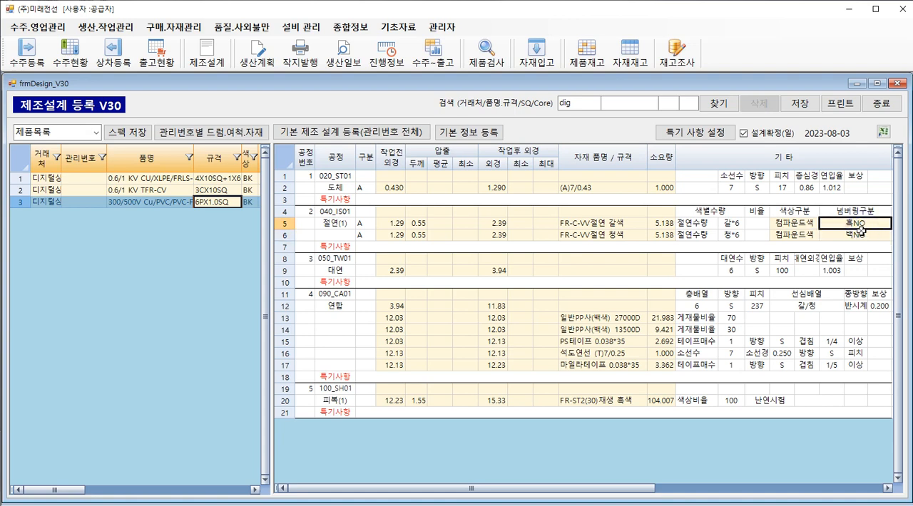